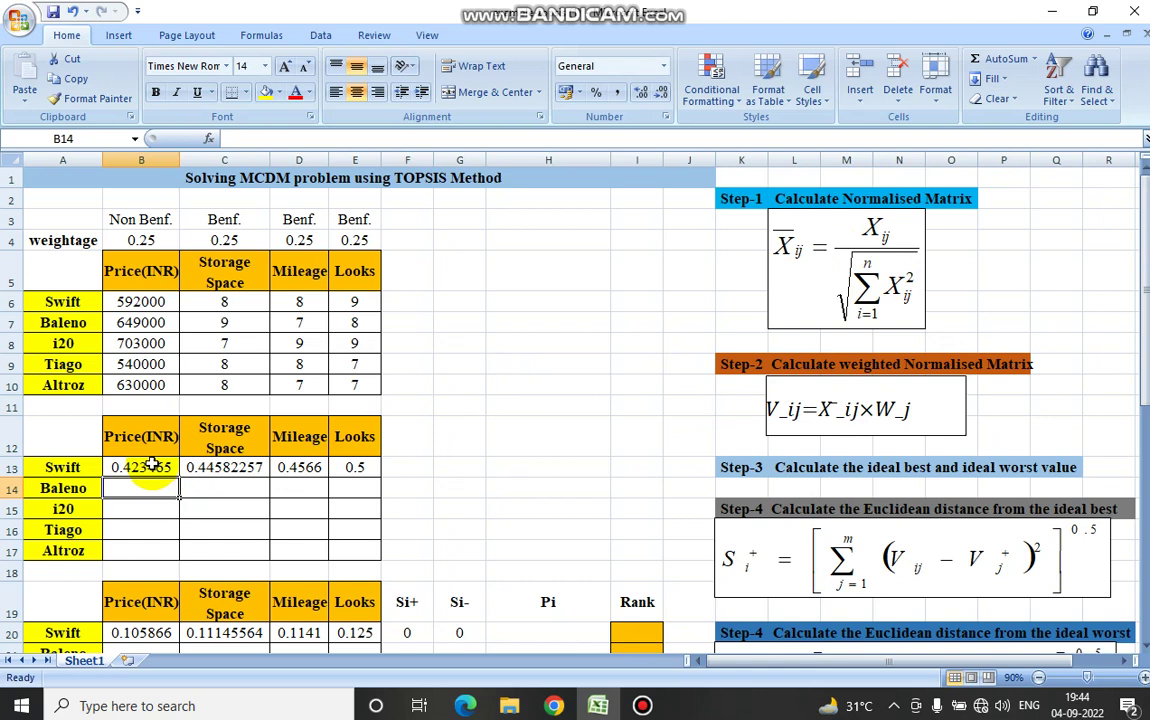
# Make the B6 through B10 references in the B13 normalised price formula absolute.
pyautogui.click(150, 466)
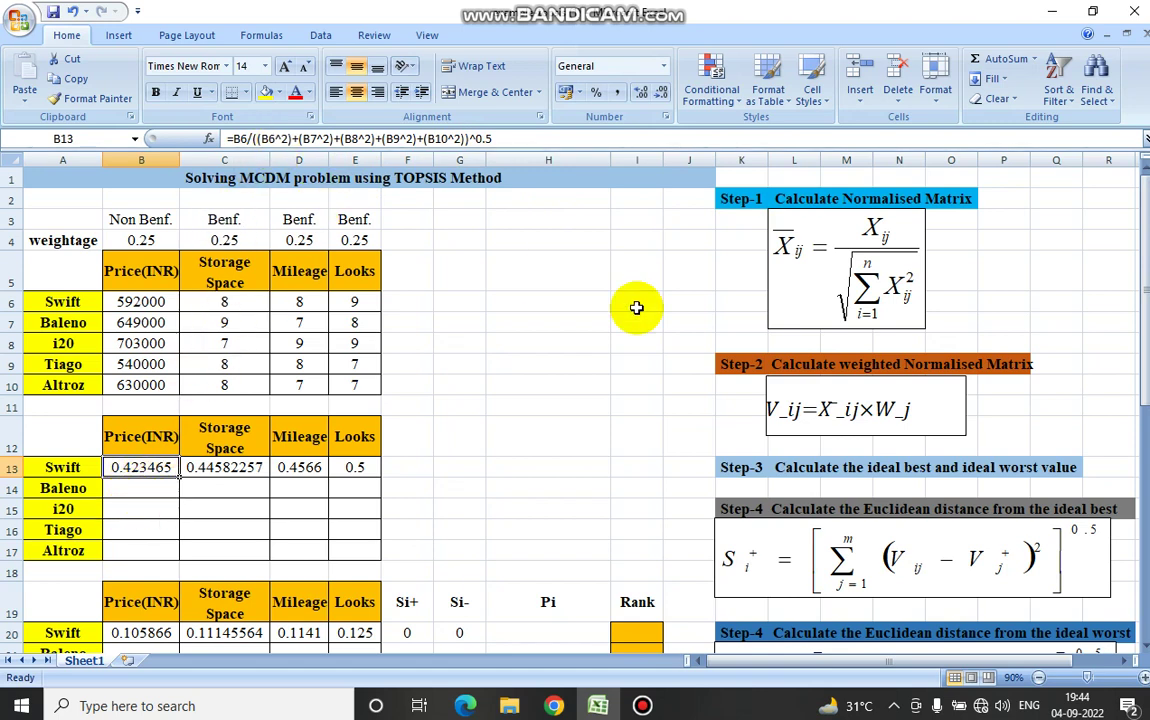
pyautogui.click(268, 139)
pyautogui.doubleClick(270, 139)
pyautogui.press('F4')
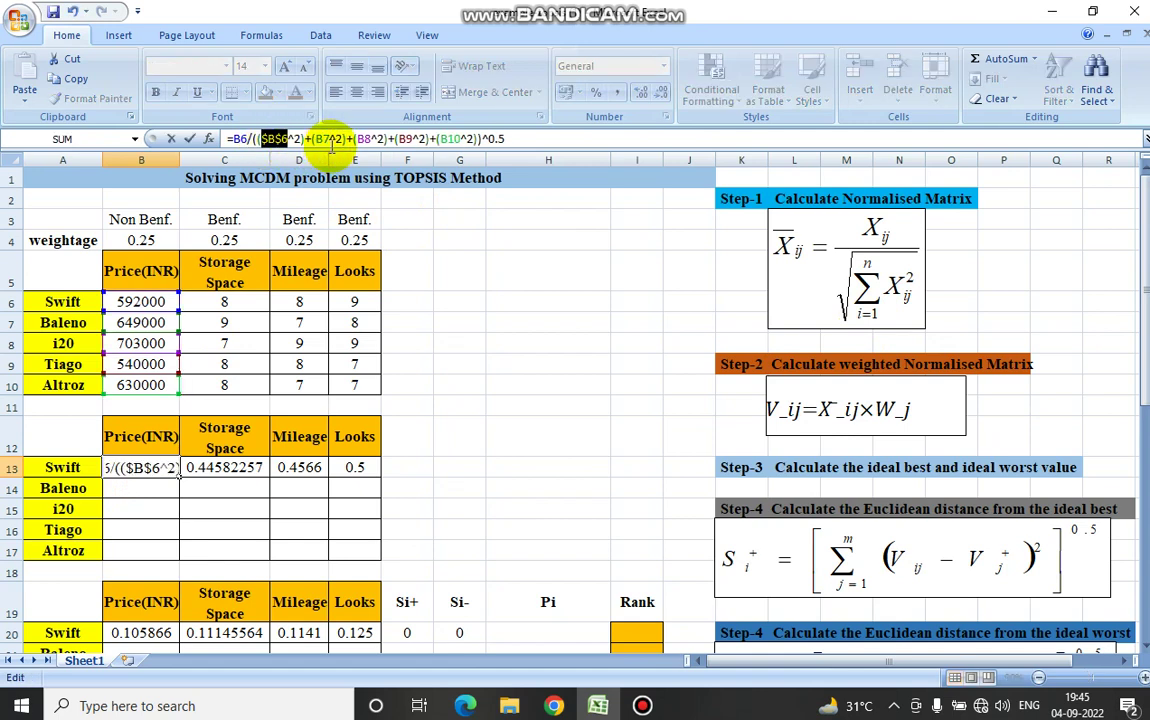
pyautogui.doubleClick(325, 139)
pyautogui.press('F4')
pyautogui.doubleClick(381, 139)
pyautogui.press('F4')
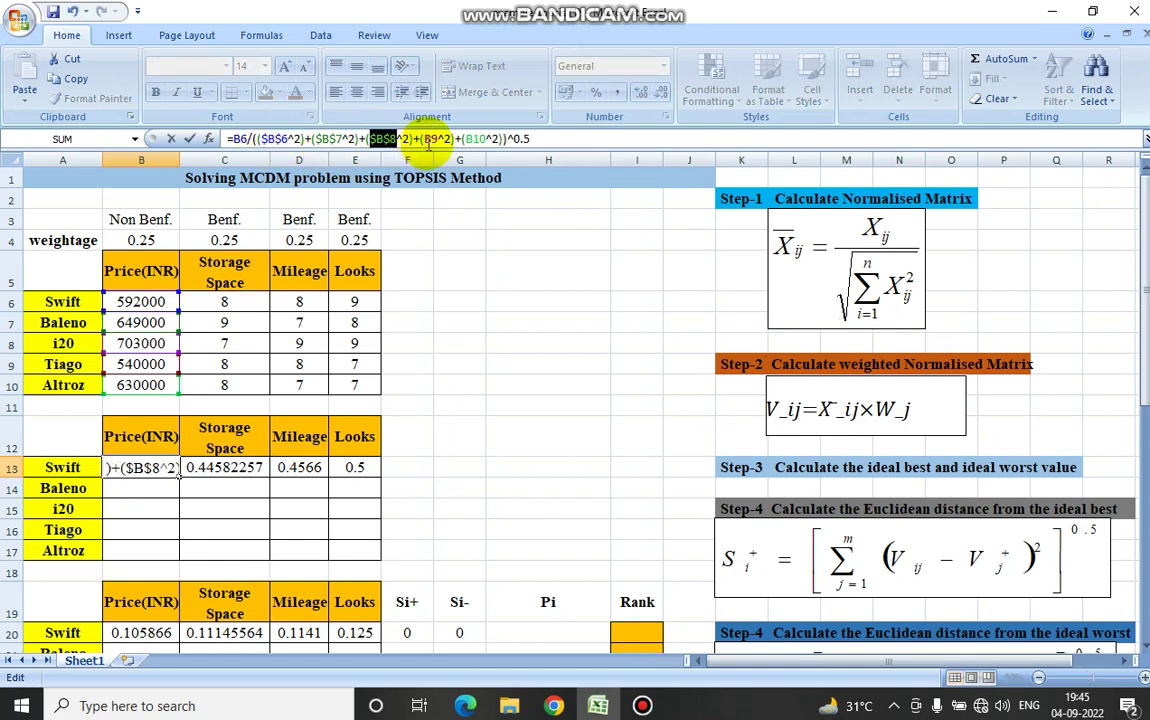
pyautogui.doubleClick(437, 139)
pyautogui.press('F4')
pyautogui.doubleClick(484, 139)
pyautogui.press('F4')
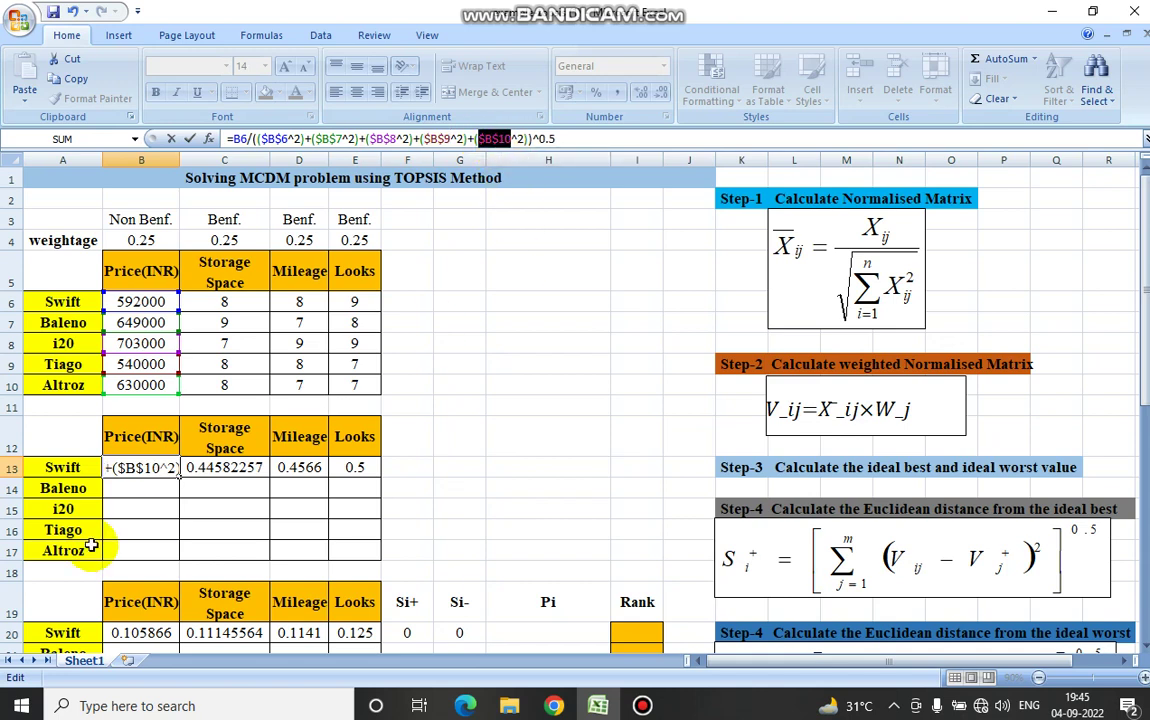
pyautogui.press('Return')
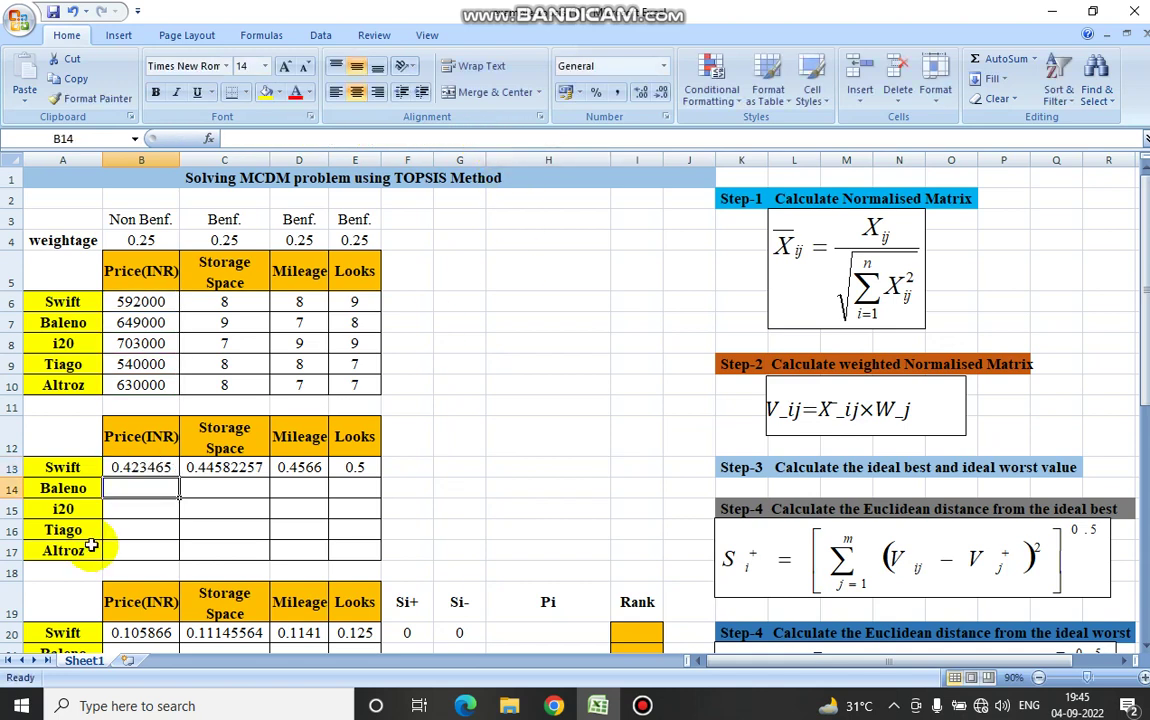
# Fill the B13, C13, D13 and E13 formulas down to row 17 for all five cars.
pyautogui.click(150, 467)
pyautogui.moveTo(178, 477); pyautogui.dragTo(172, 552)
pyautogui.click(150, 530)
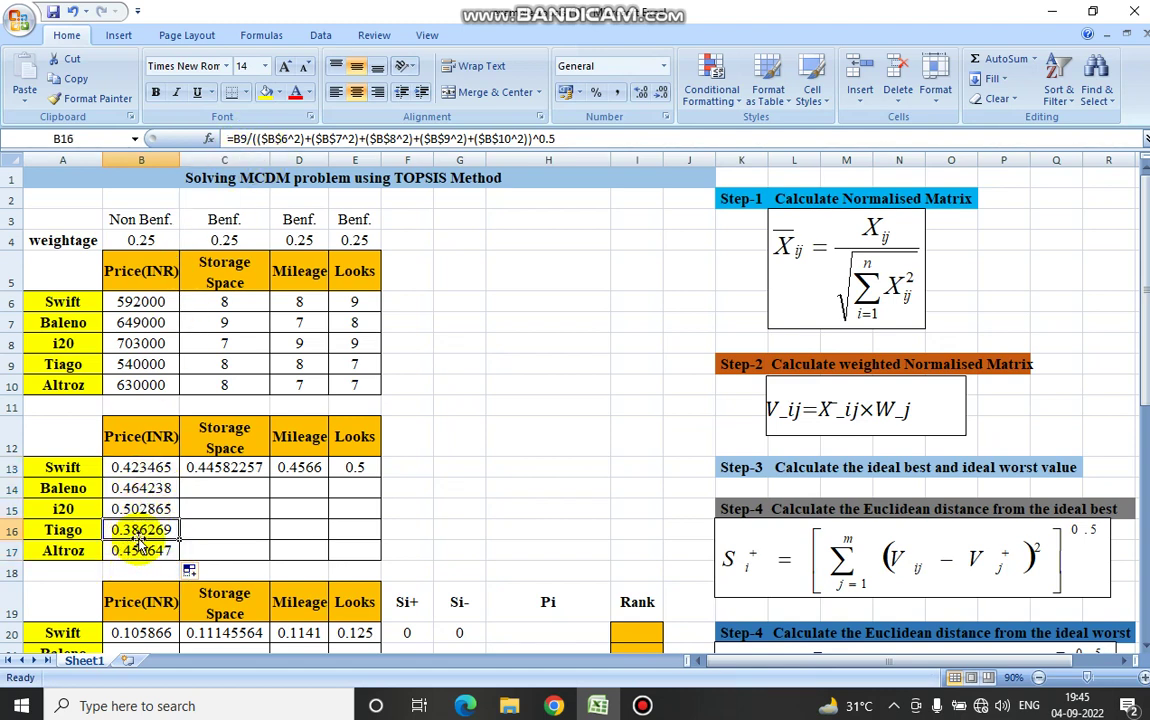
pyautogui.click(237, 468)
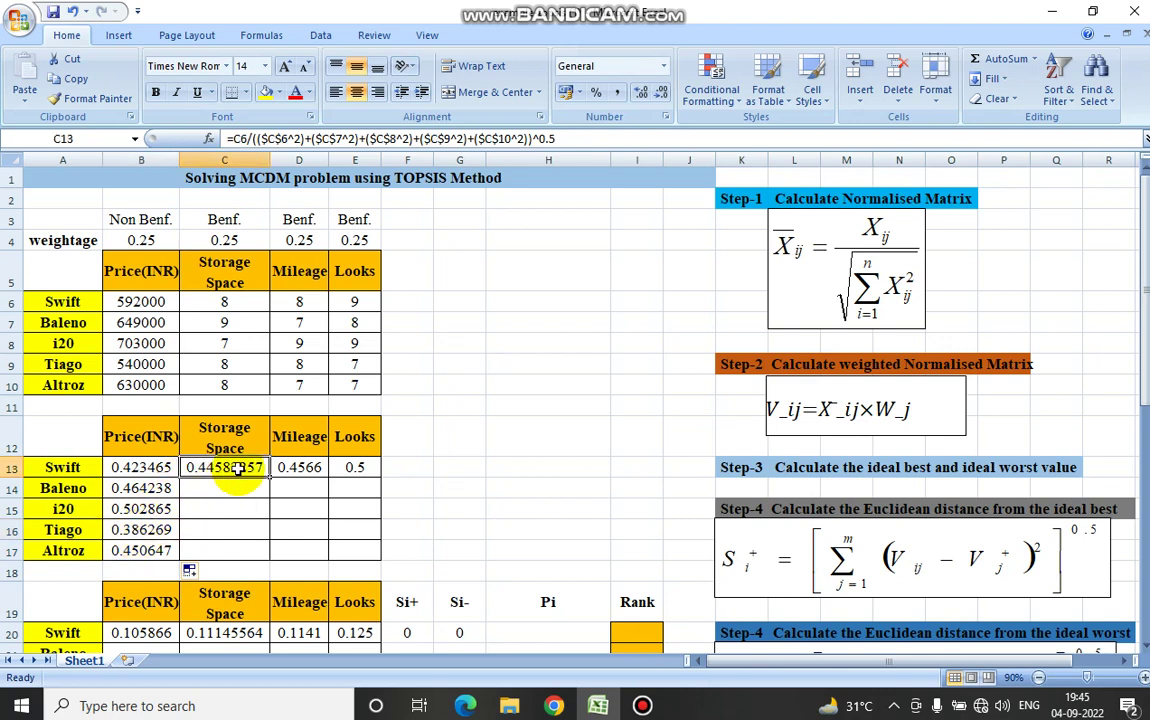
pyautogui.moveTo(269, 477); pyautogui.dragTo(275, 558)
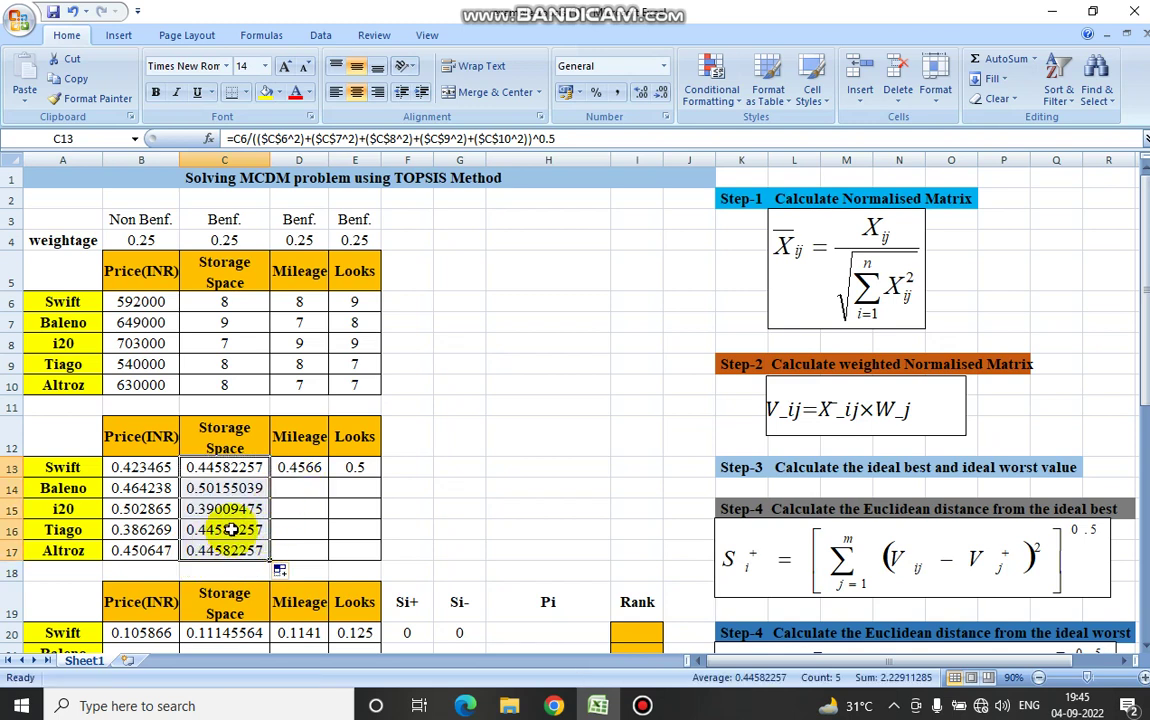
pyautogui.click(300, 470)
pyautogui.moveTo(327, 477); pyautogui.dragTo(308, 550)
pyautogui.click(354, 466)
pyautogui.moveTo(381, 477); pyautogui.dragTo(372, 553)
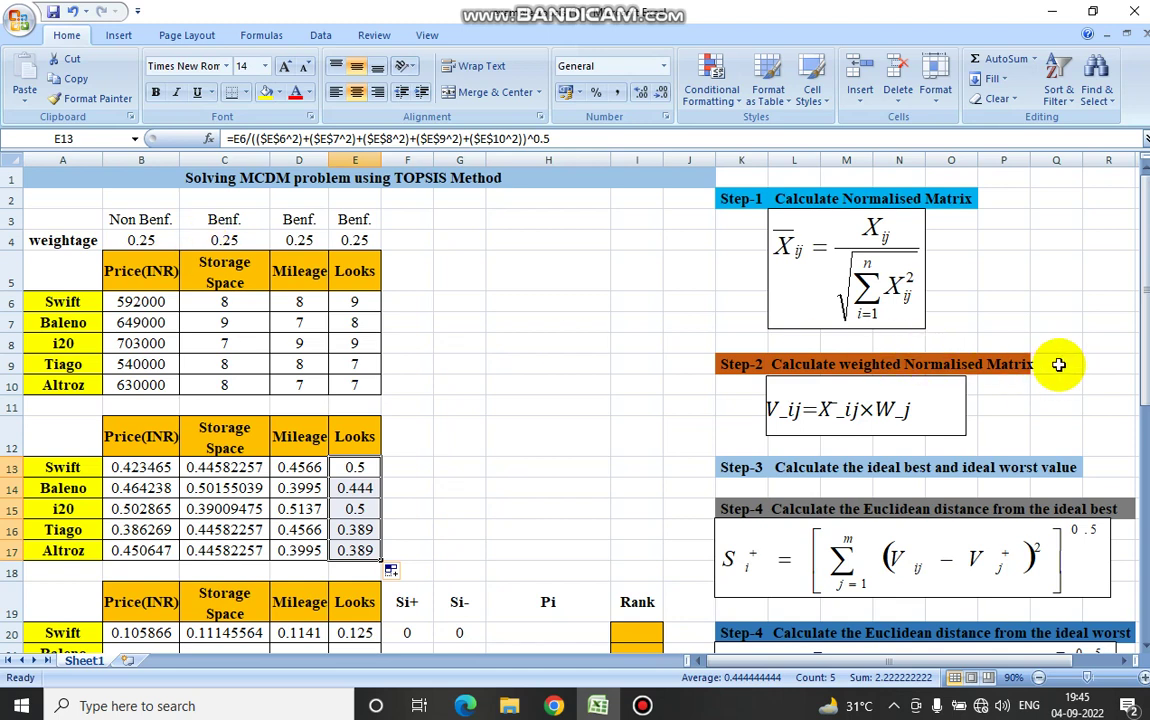
# Check the Swift weighted price formula against weight B4, then fill B20 down to B24.
pyautogui.scroll(-2, 1120, 380)
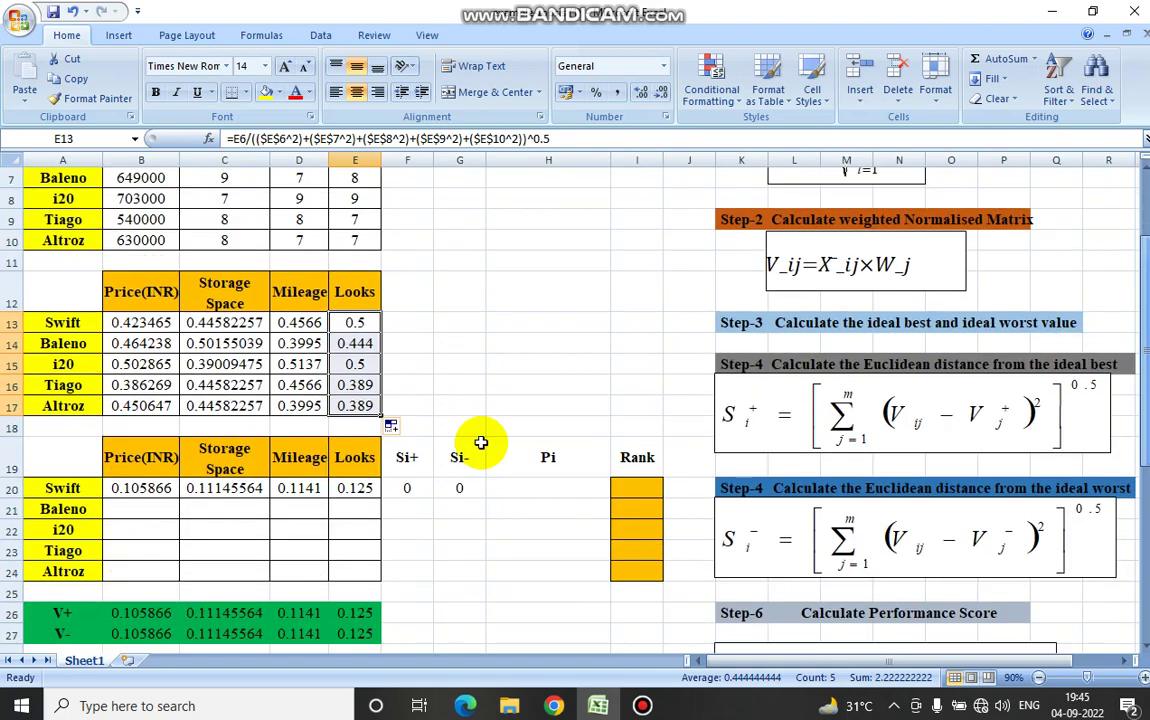
pyautogui.click(146, 488)
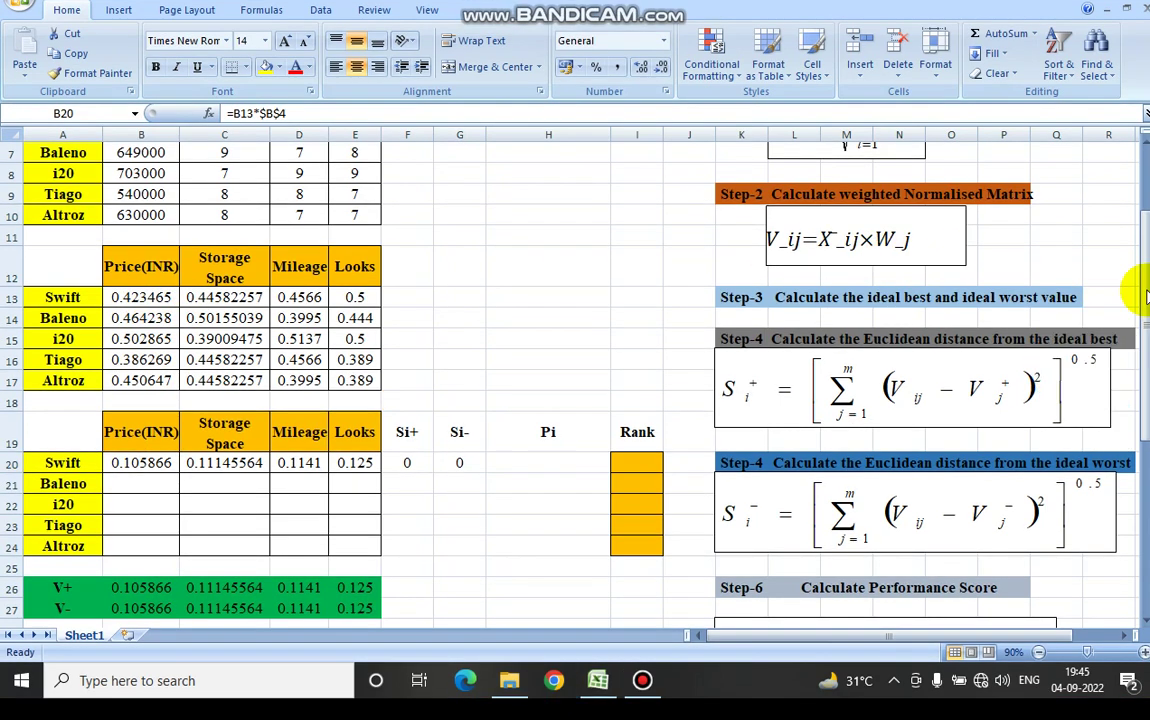
pyautogui.scroll(2, 373, 399)
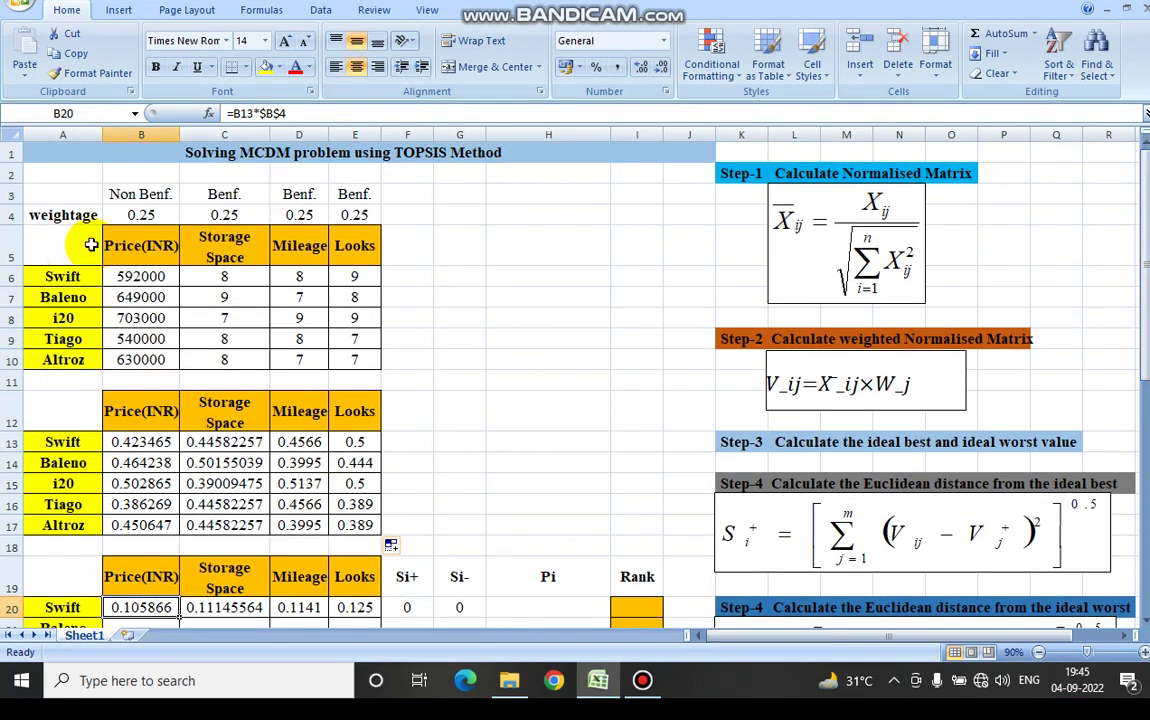
pyautogui.click(132, 216)
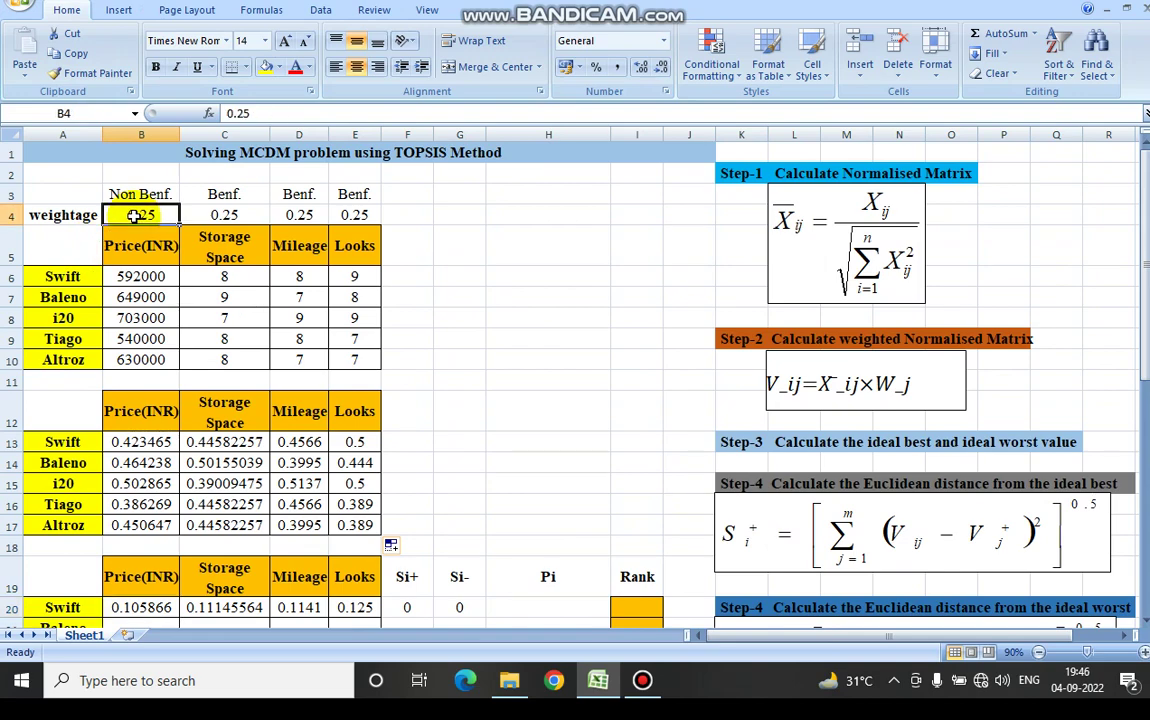
pyautogui.moveTo(1142, 330); pyautogui.dragTo(1138, 395)
pyautogui.click(135, 315)
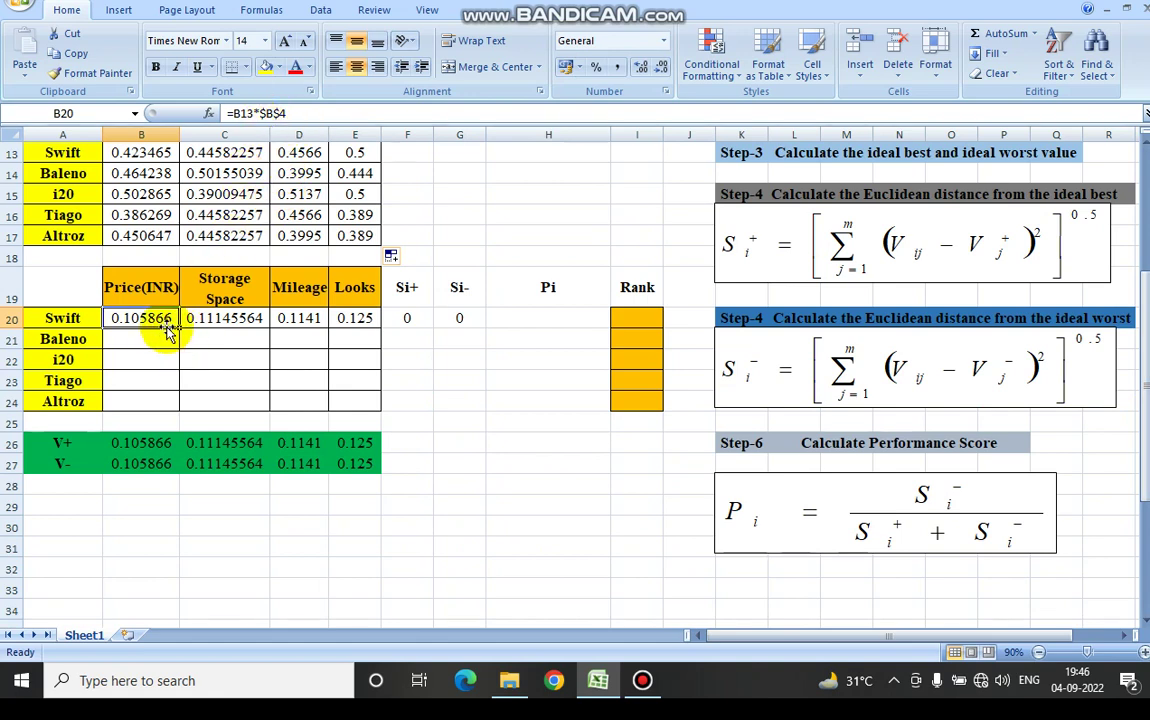
pyautogui.moveTo(179, 329); pyautogui.dragTo(172, 404)
# Fill the weighted storage, mileage and looks formulas from C20, D20 and E20 down to row 24.
pyautogui.click(257, 320)
pyautogui.moveTo(269, 328); pyautogui.dragTo(270, 404)
pyautogui.click(262, 384)
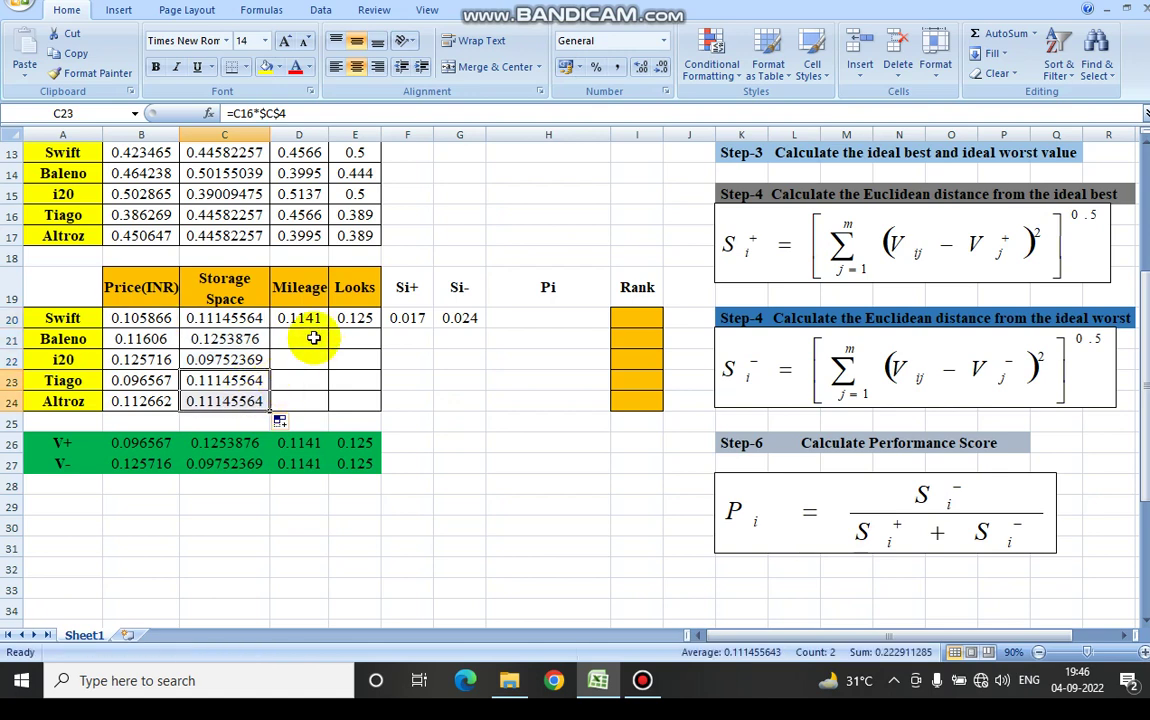
pyautogui.click(312, 322)
pyautogui.moveTo(326, 326); pyautogui.dragTo(318, 404)
pyautogui.click(359, 322)
pyautogui.moveTo(381, 330); pyautogui.dragTo(374, 405)
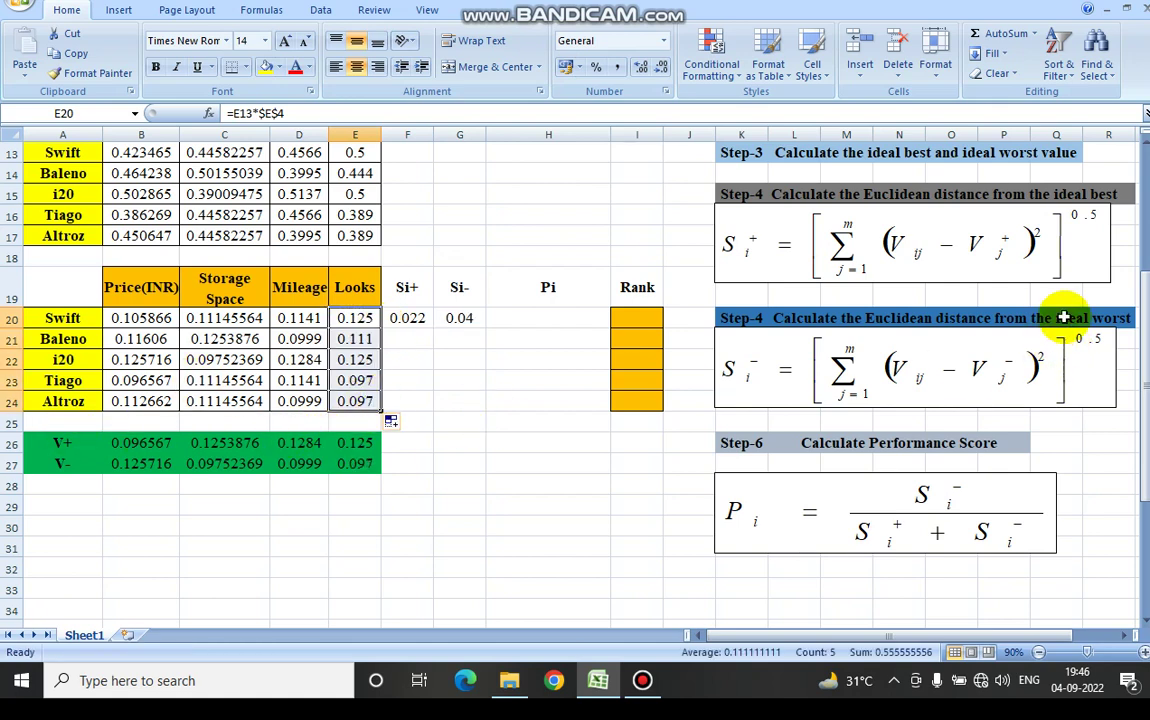
pyautogui.scroll(1, 1135, 300)
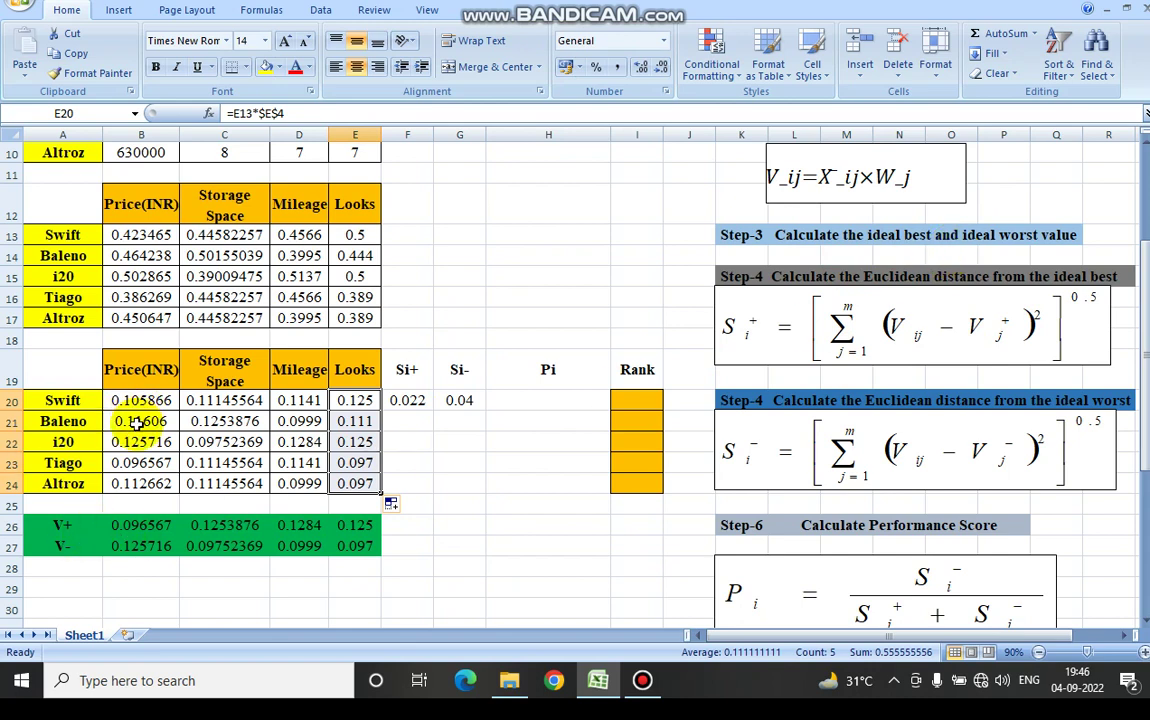
pyautogui.click(126, 528)
pyautogui.moveTo(310, 113); pyautogui.dragTo(232, 113)
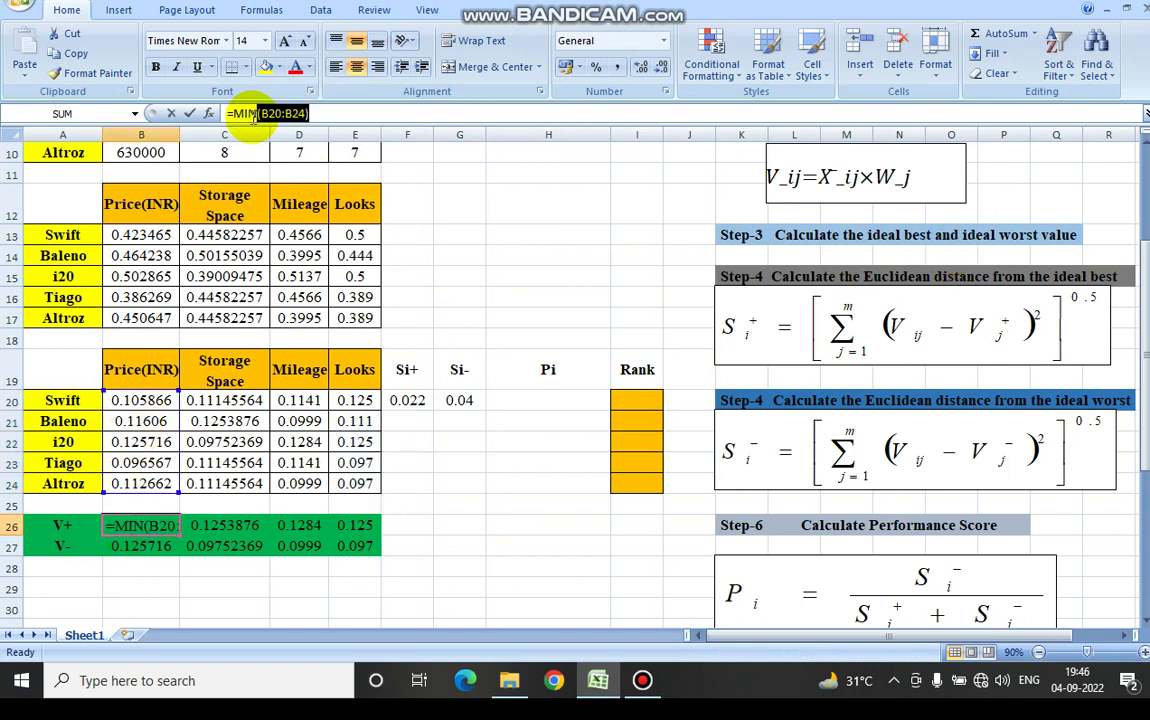
pyautogui.write('=')
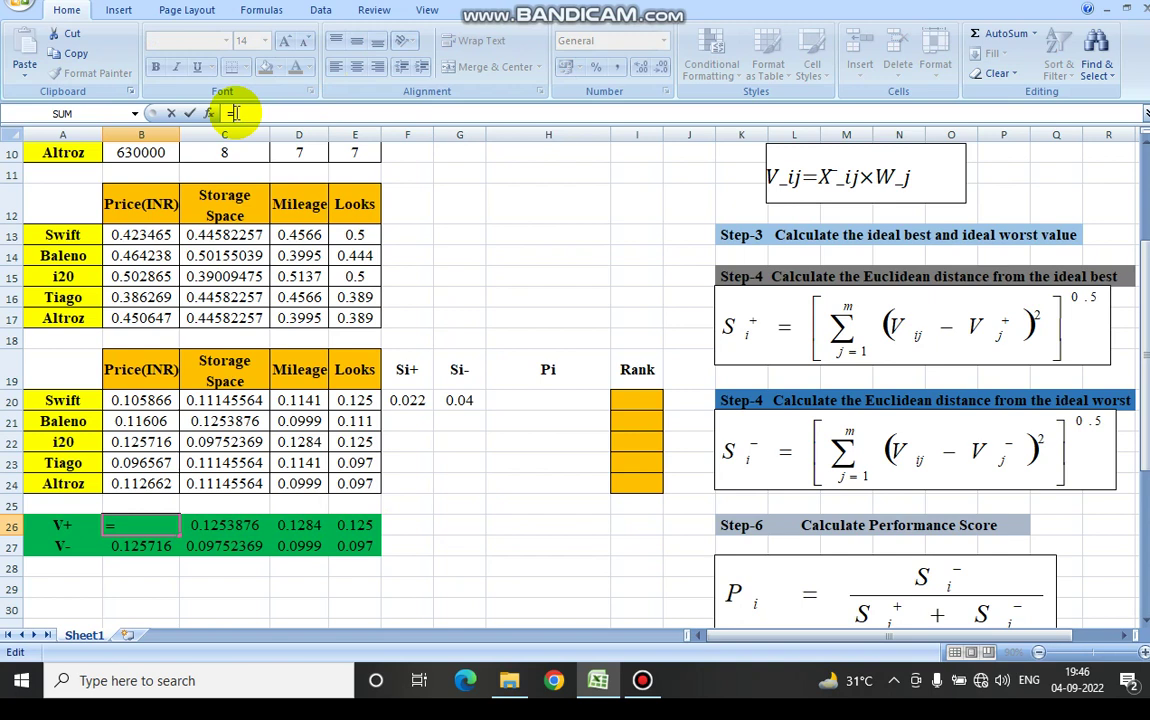
pyautogui.write('min')
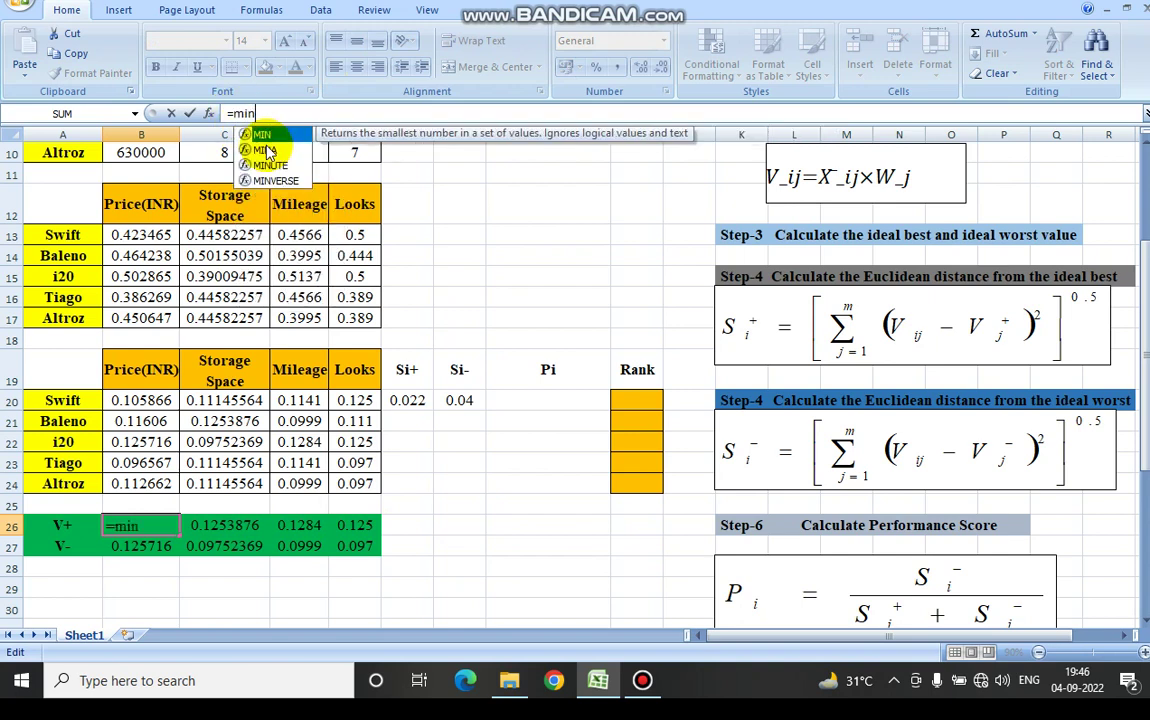
pyautogui.write('(')
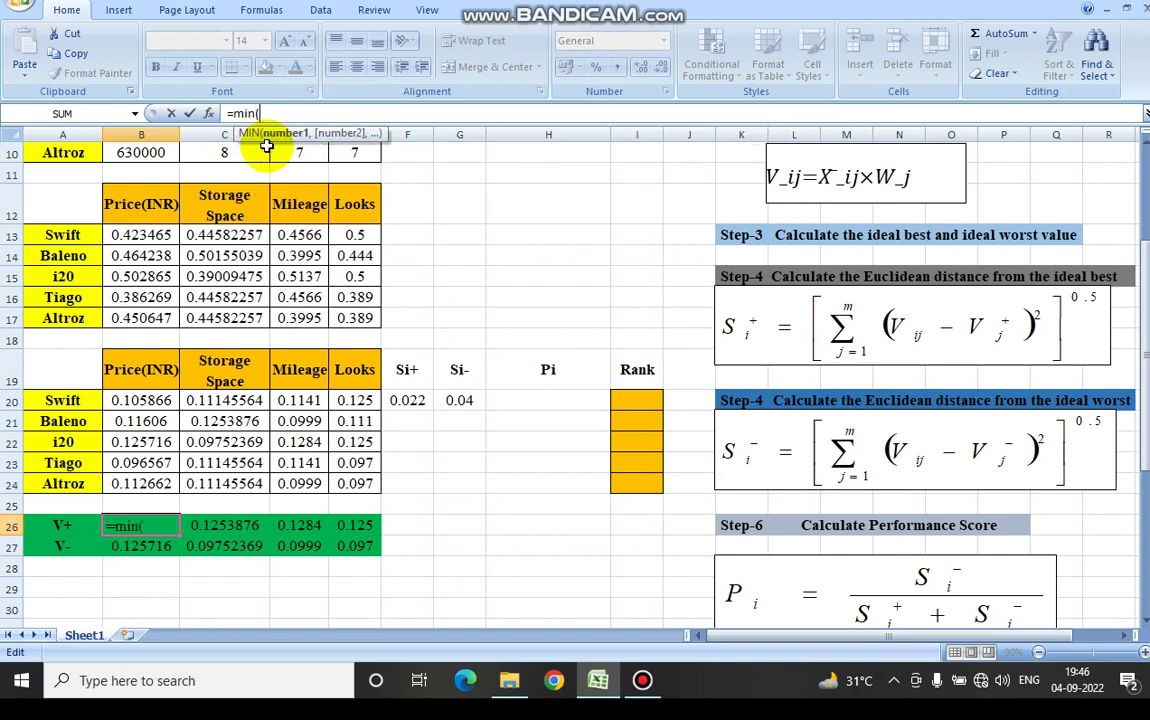
pyautogui.moveTo(149, 401); pyautogui.dragTo(154, 480)
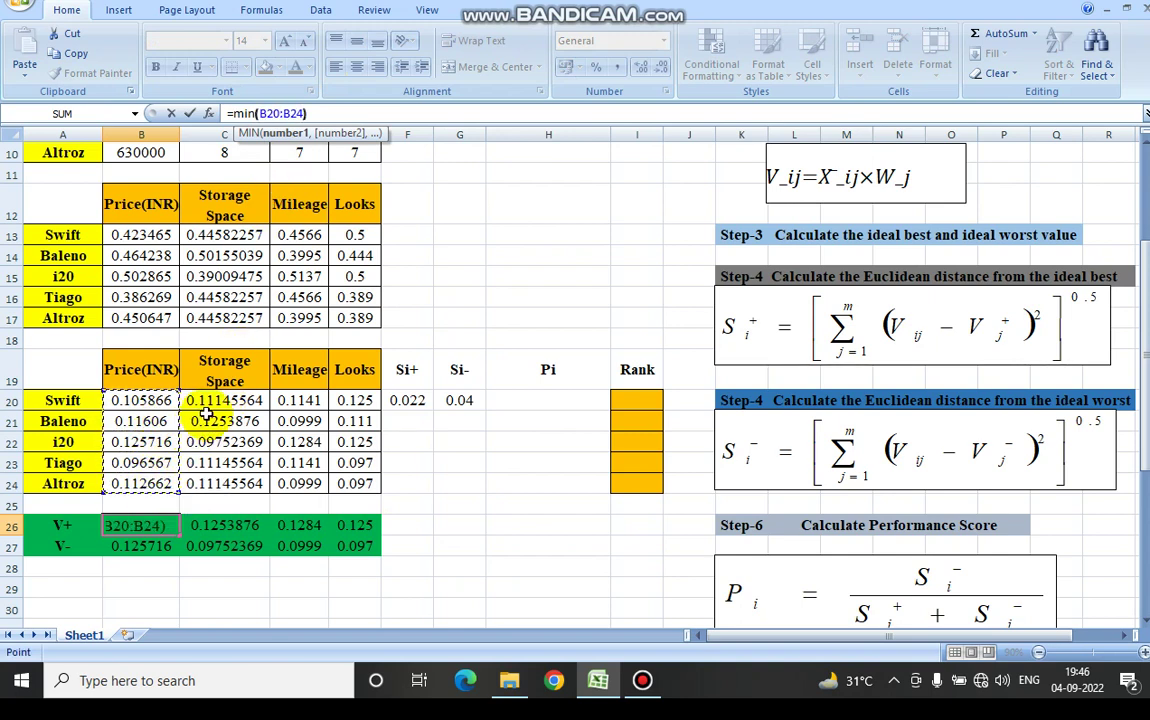
pyautogui.write(')')
pyautogui.press('Return')
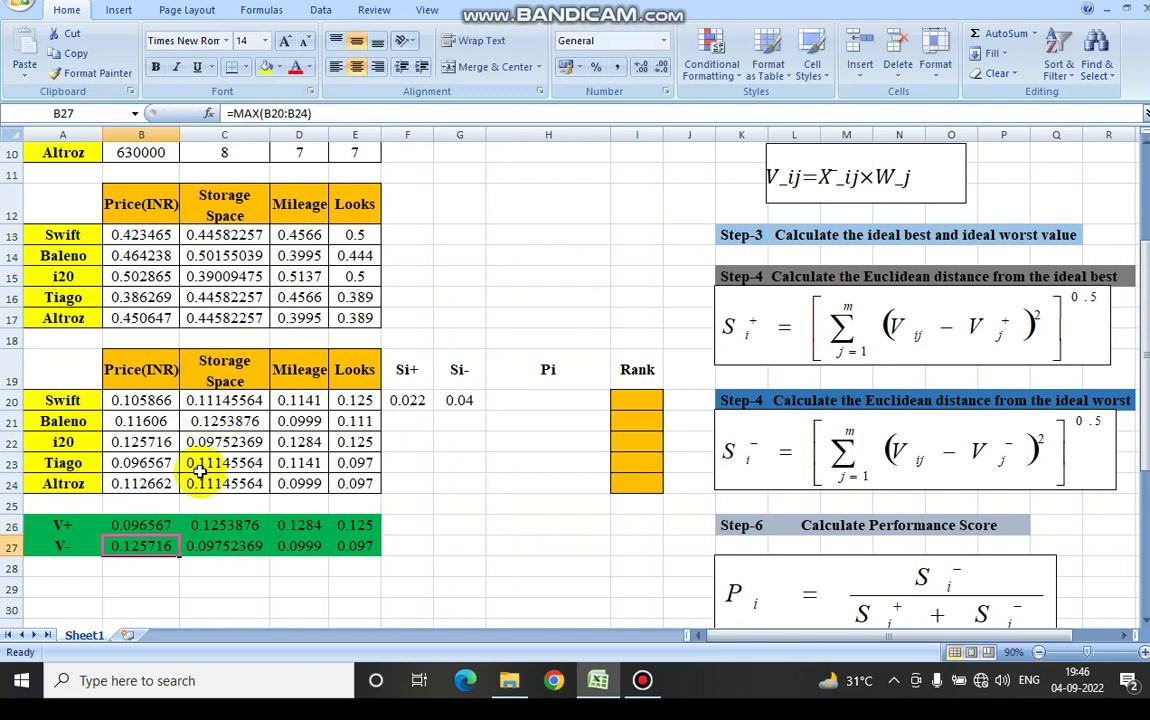
pyautogui.click(146, 546)
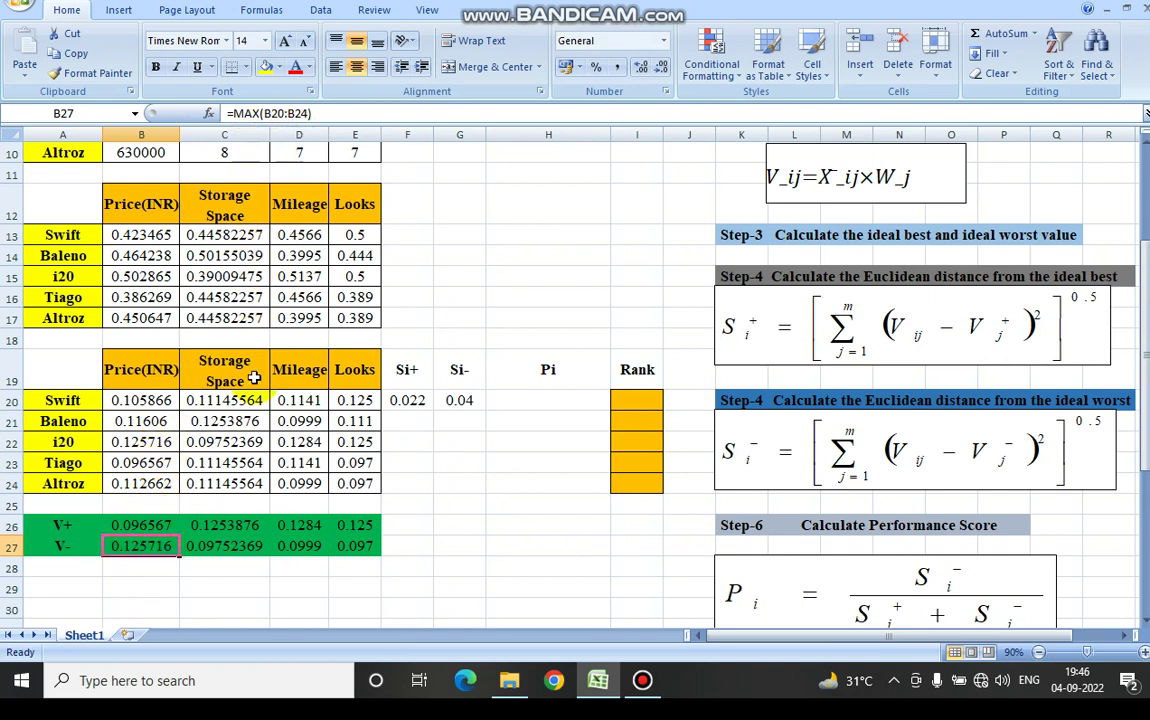
pyautogui.click(230, 520)
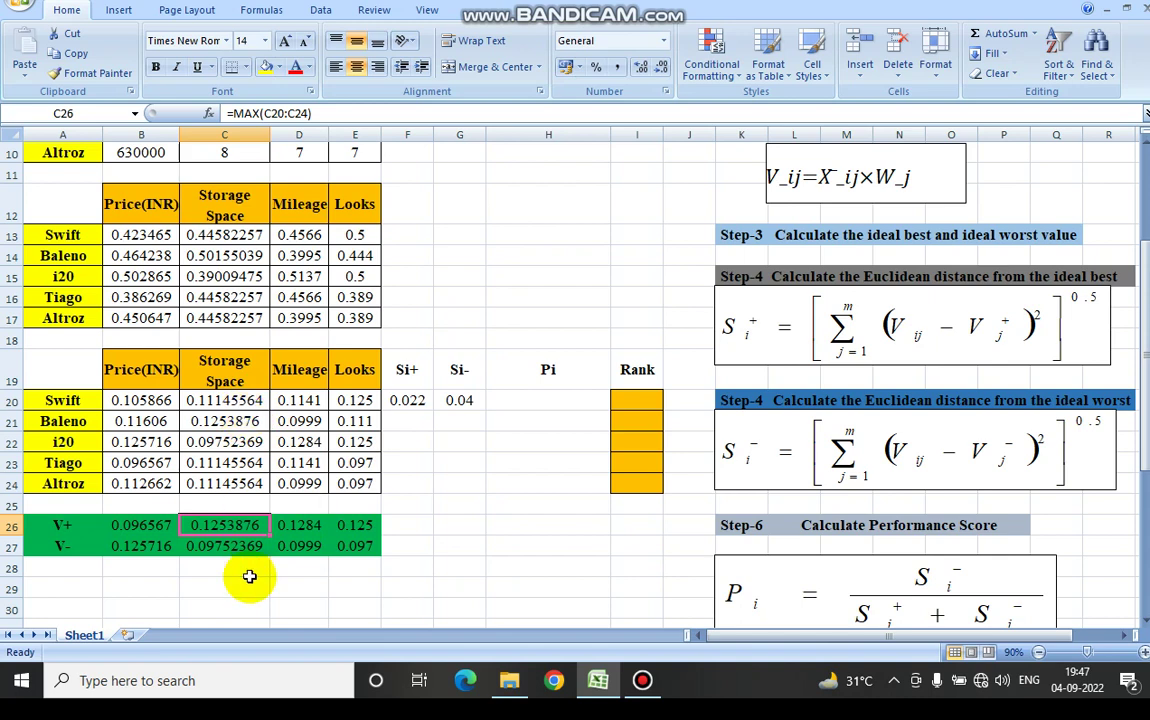
pyautogui.click(306, 521)
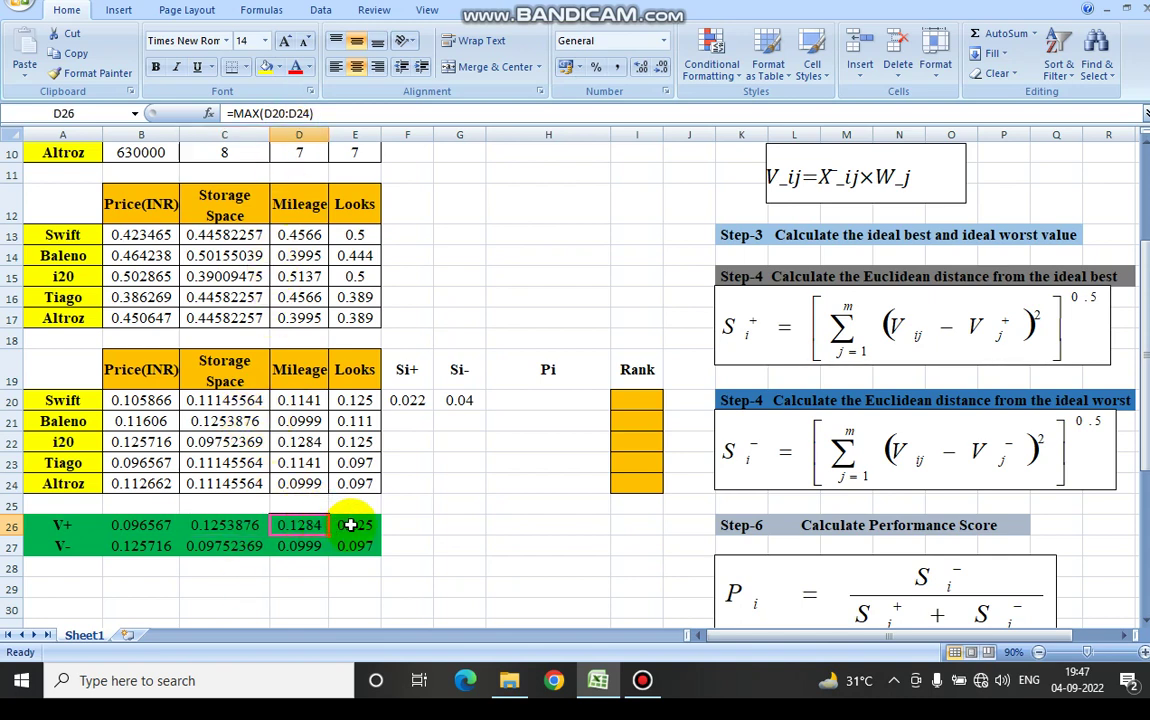
pyautogui.click(351, 524)
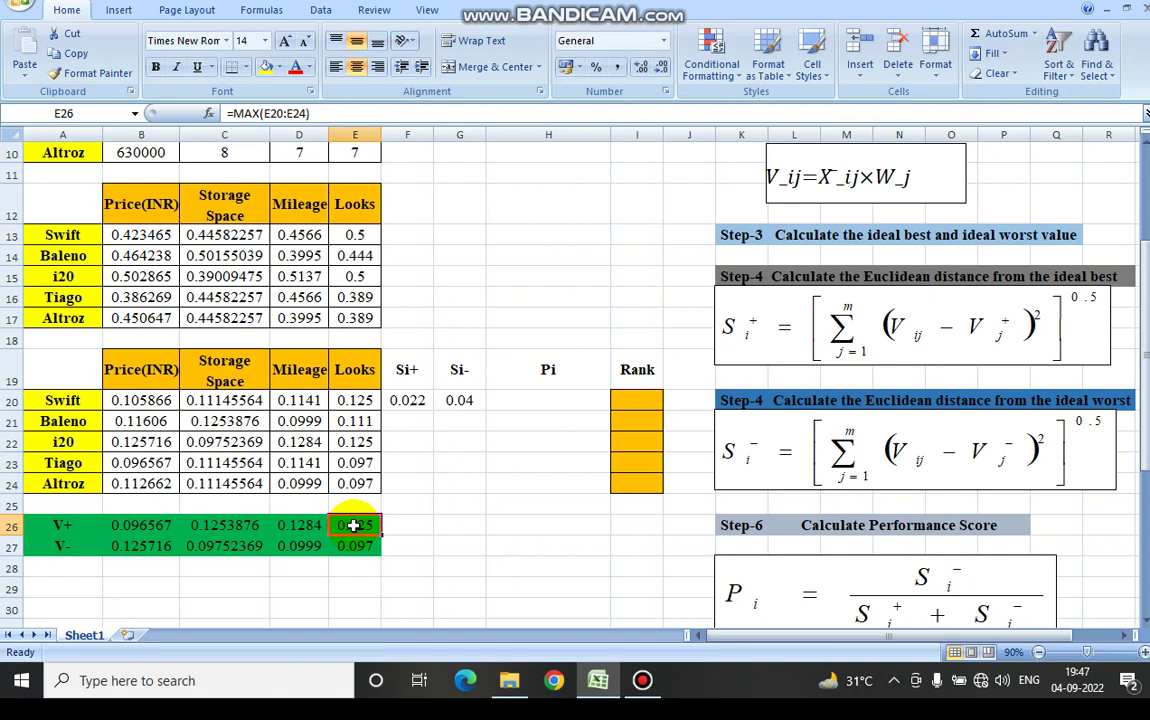
pyautogui.click(236, 550)
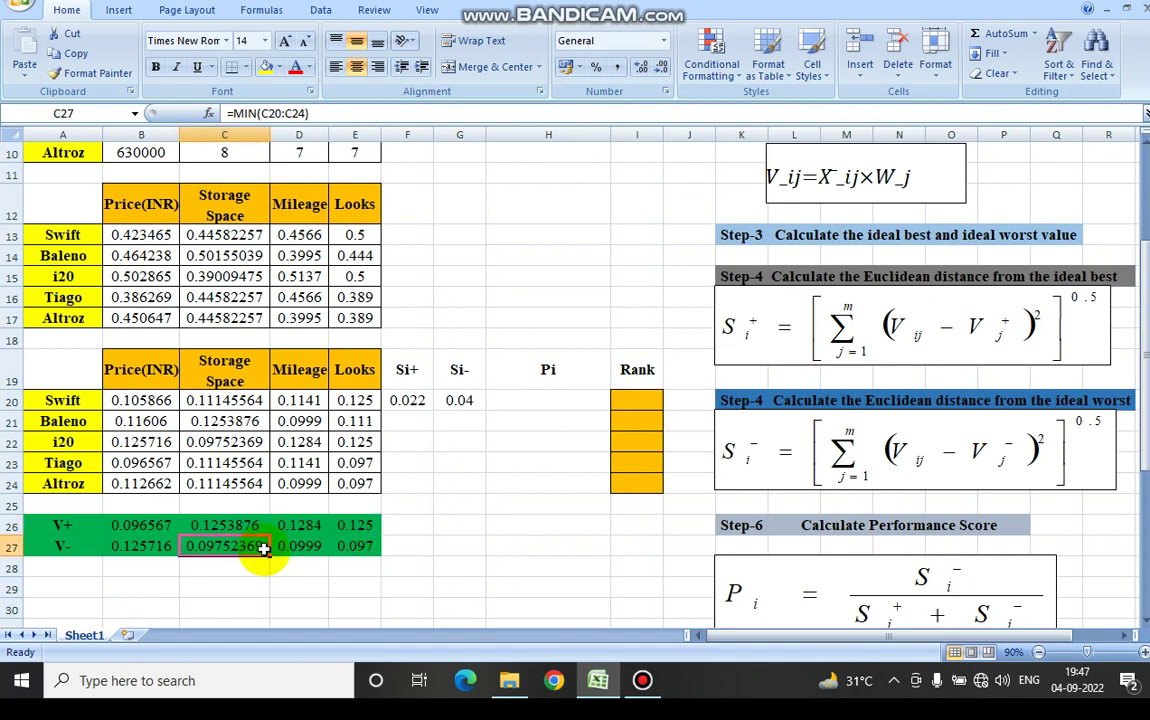
pyautogui.click(302, 546)
pyautogui.click(352, 545)
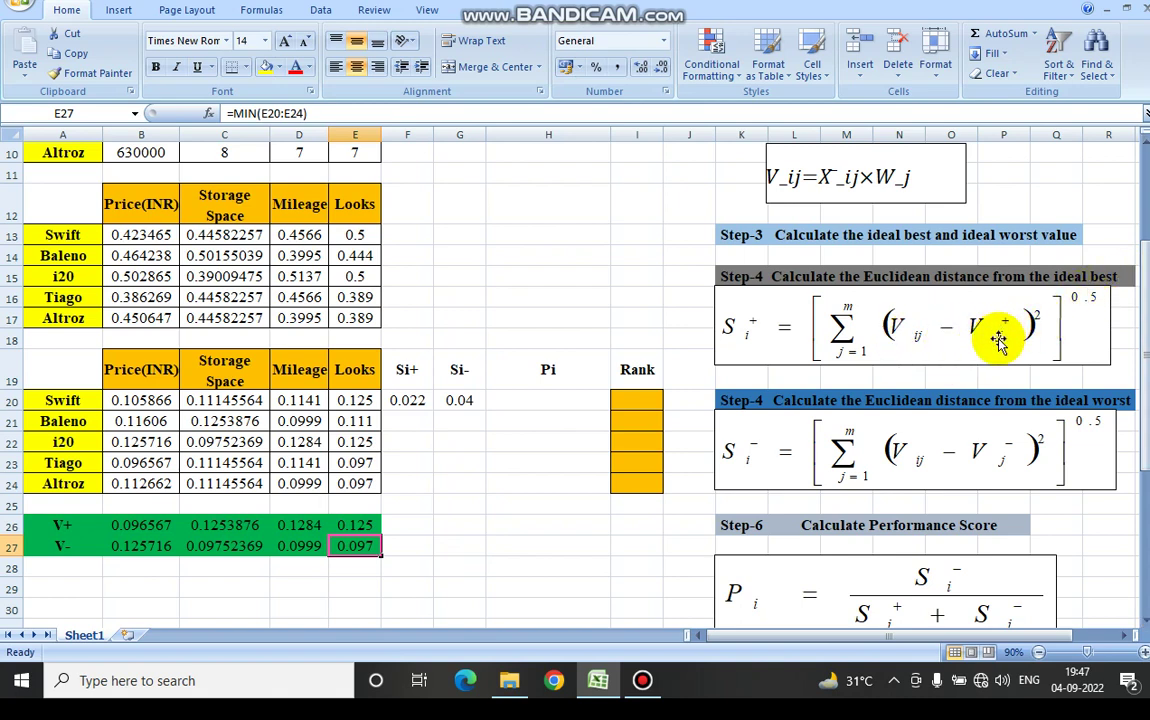
pyautogui.click(158, 524)
pyautogui.click(230, 526)
pyautogui.click(300, 525)
pyautogui.click(355, 525)
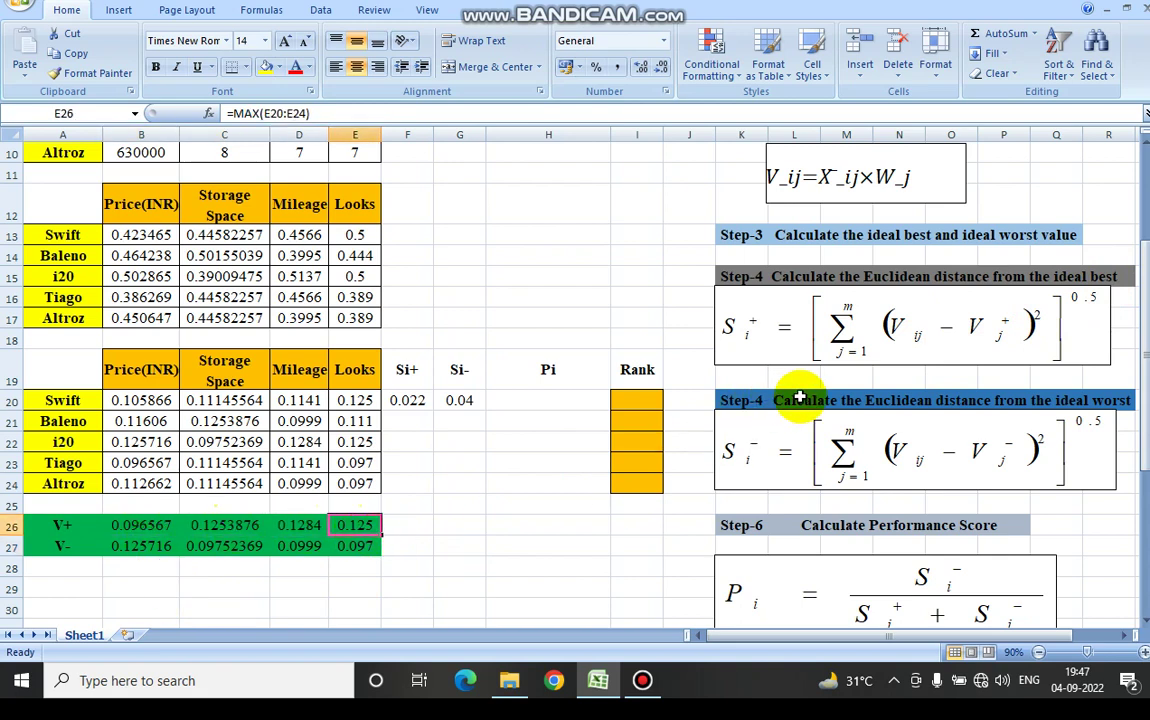
pyautogui.click(150, 398)
pyautogui.click(225, 402)
pyautogui.click(302, 402)
pyautogui.click(358, 401)
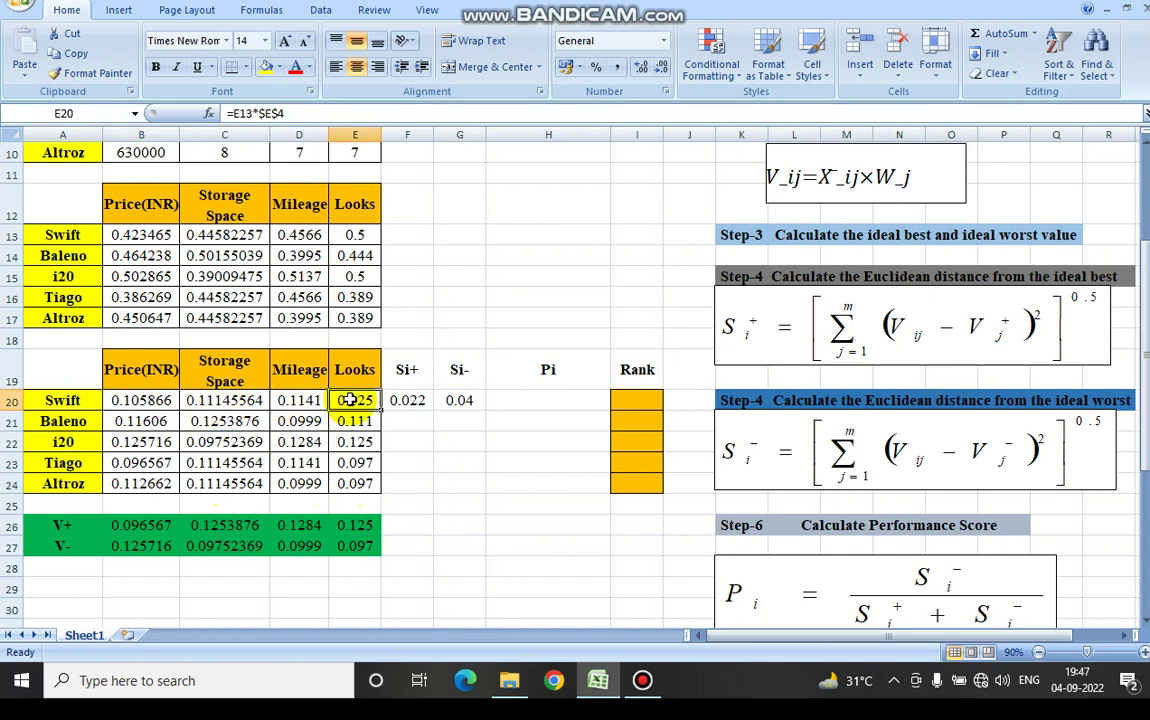
pyautogui.click(413, 400)
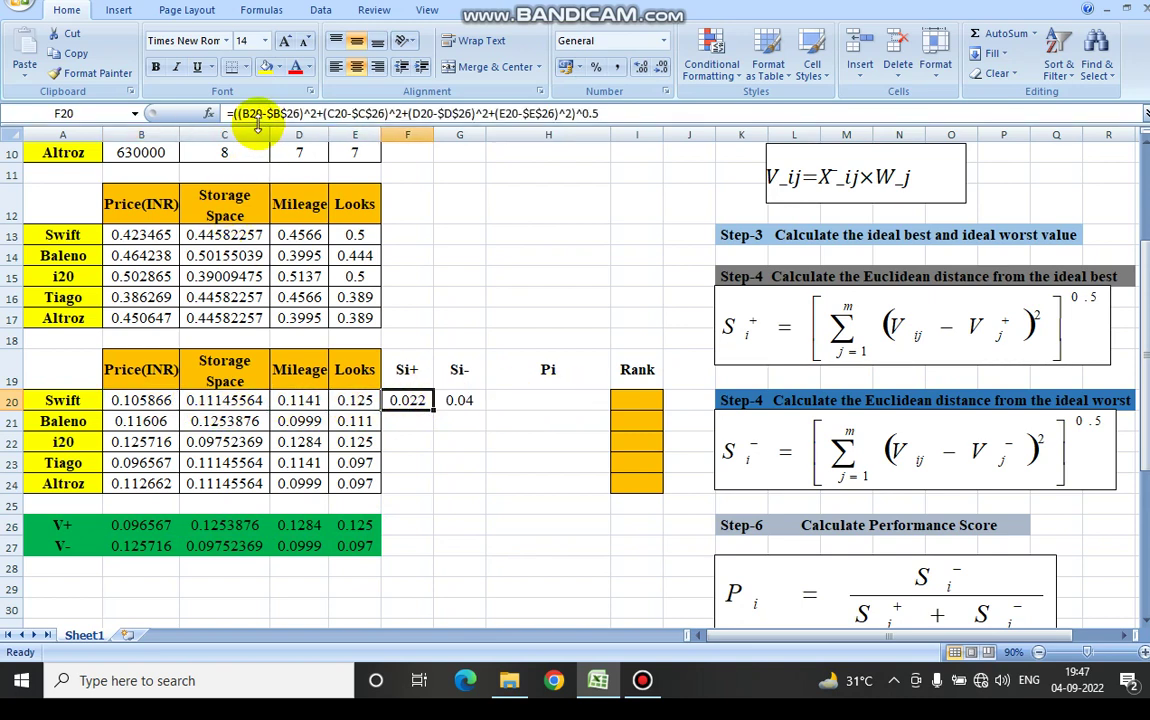
pyautogui.click(130, 398)
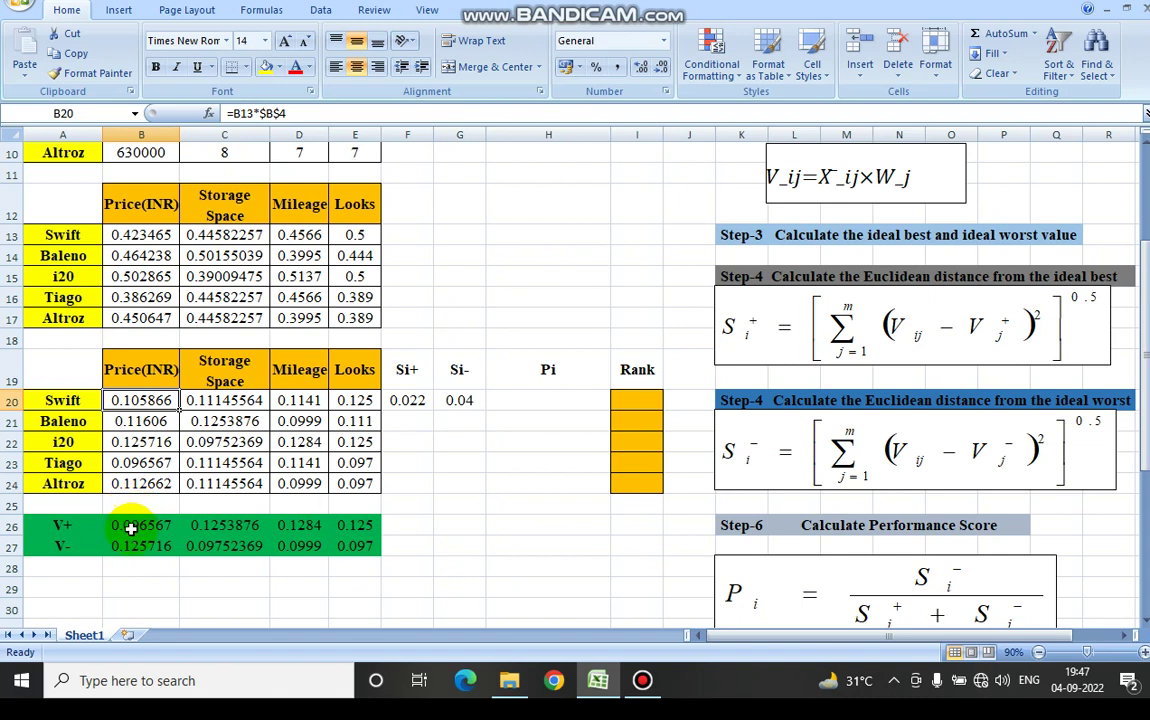
pyautogui.click(420, 402)
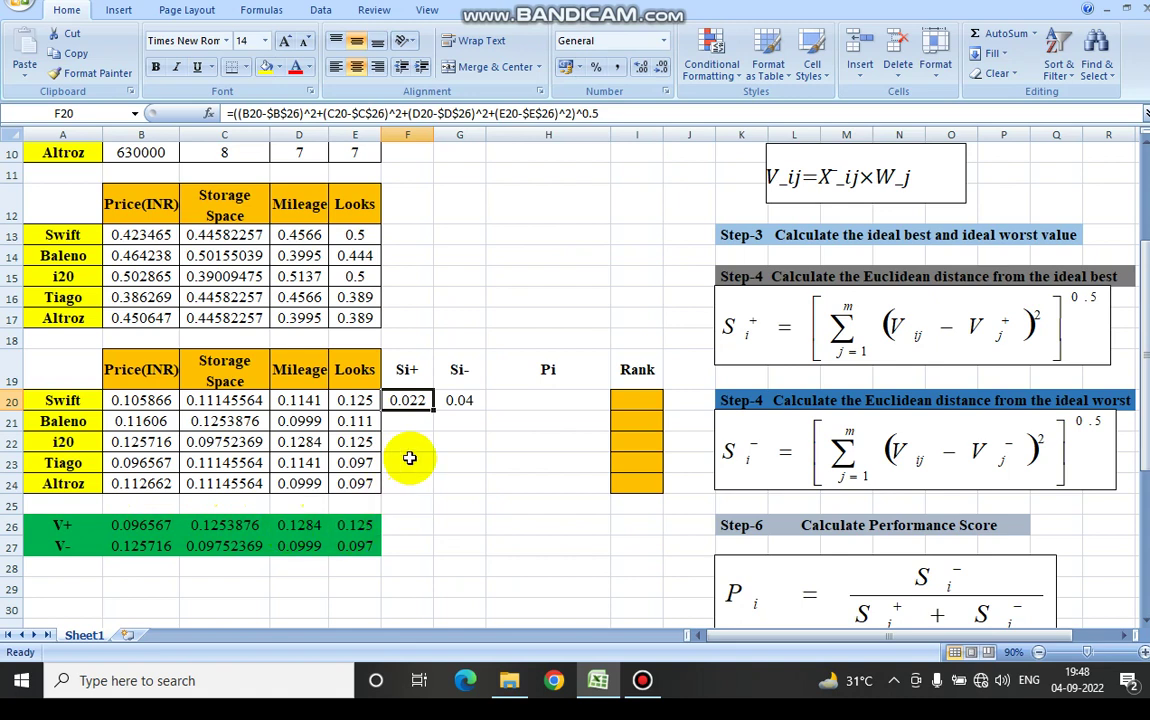
# Fill the F20 Si+ and G20 Si- formulas down to row 24, giving Si- 0.04, 0.033, 0.04, 0.035, 0.019.
pyautogui.moveTo(433, 413); pyautogui.dragTo(439, 488)
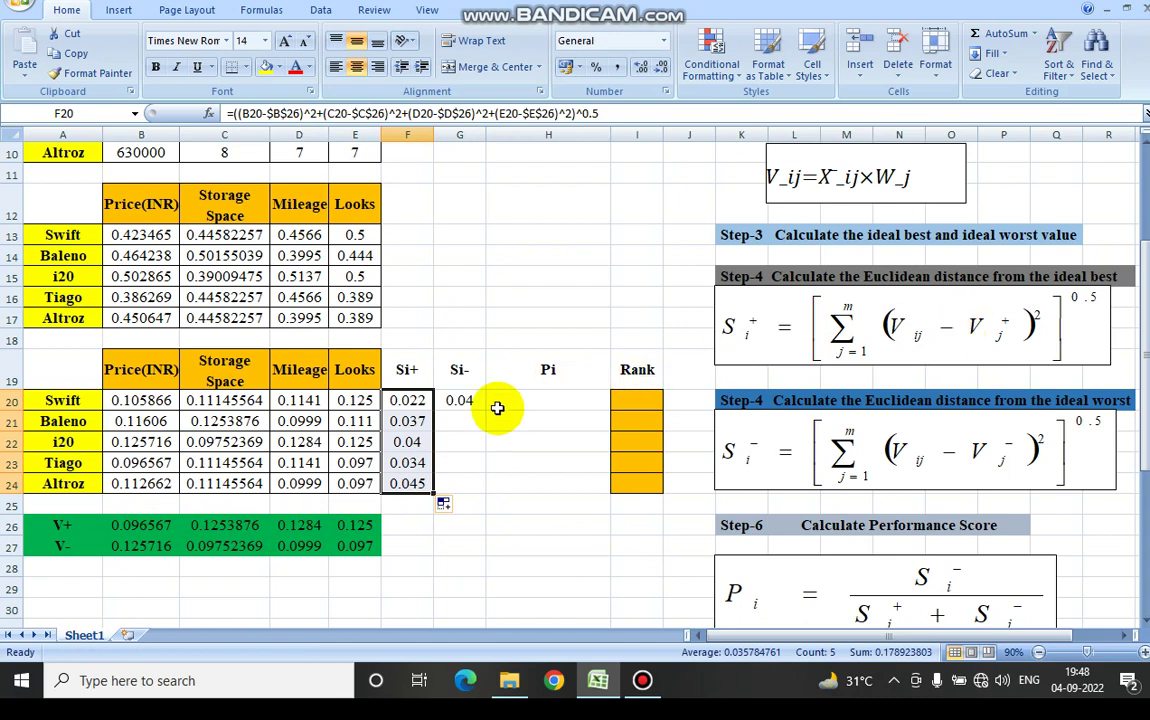
pyautogui.click(466, 403)
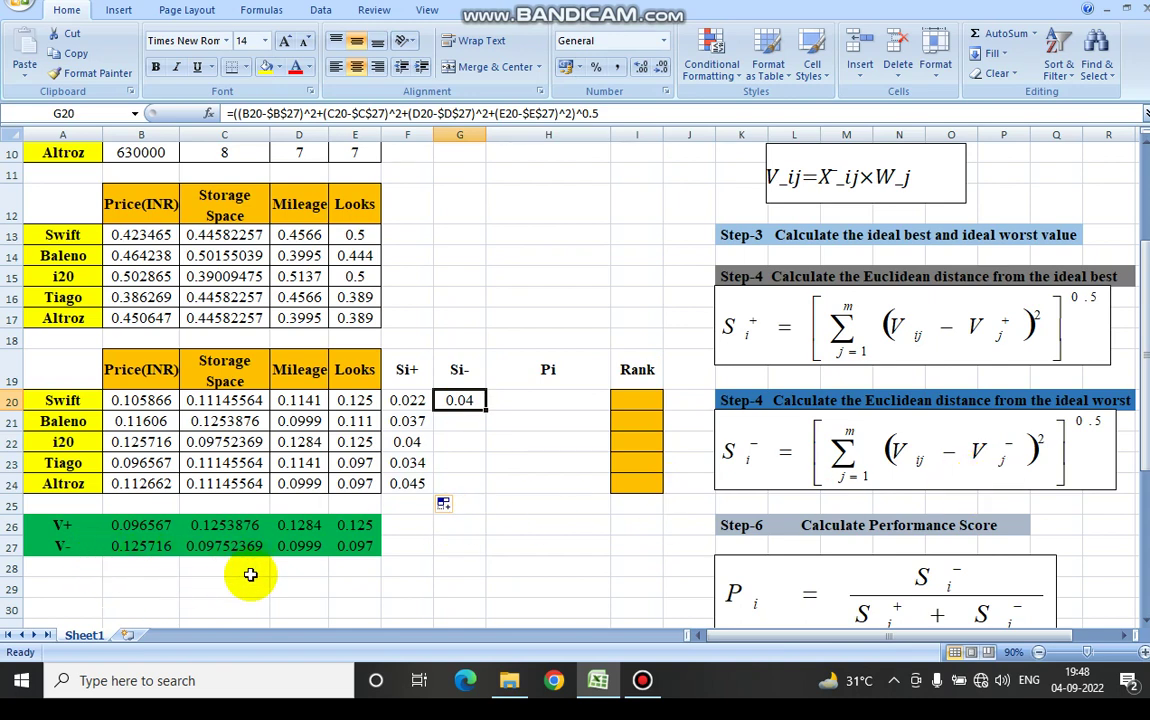
pyautogui.moveTo(485, 410); pyautogui.dragTo(484, 488)
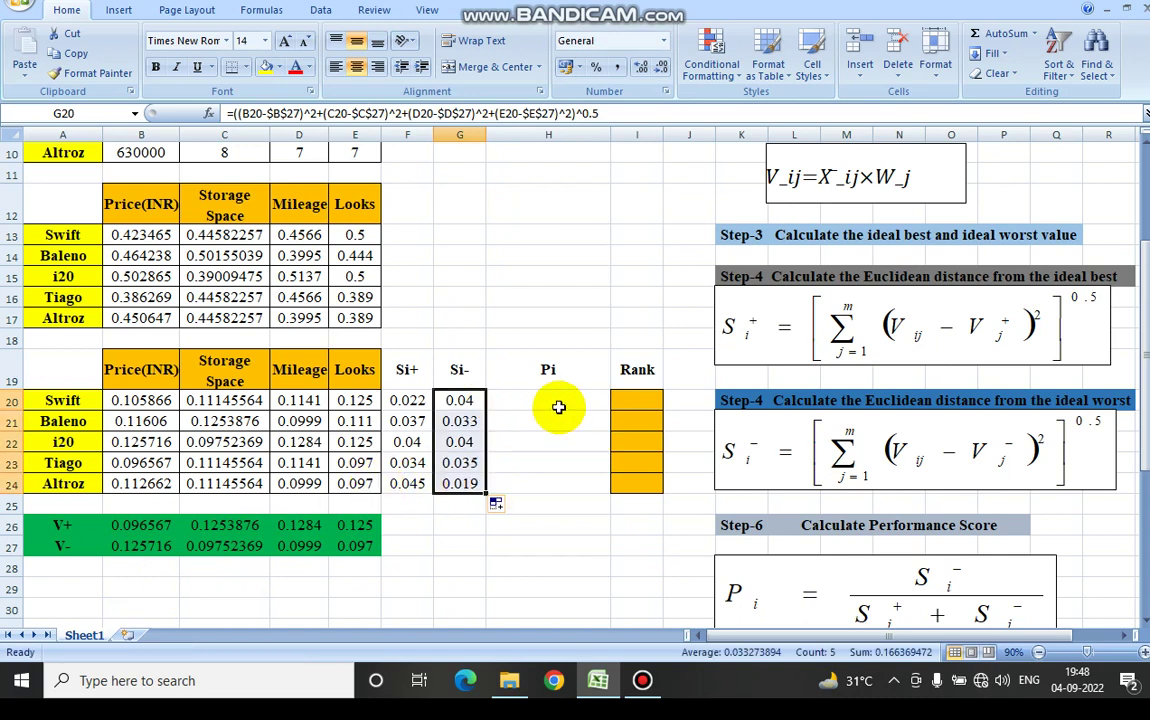
pyautogui.click(553, 404)
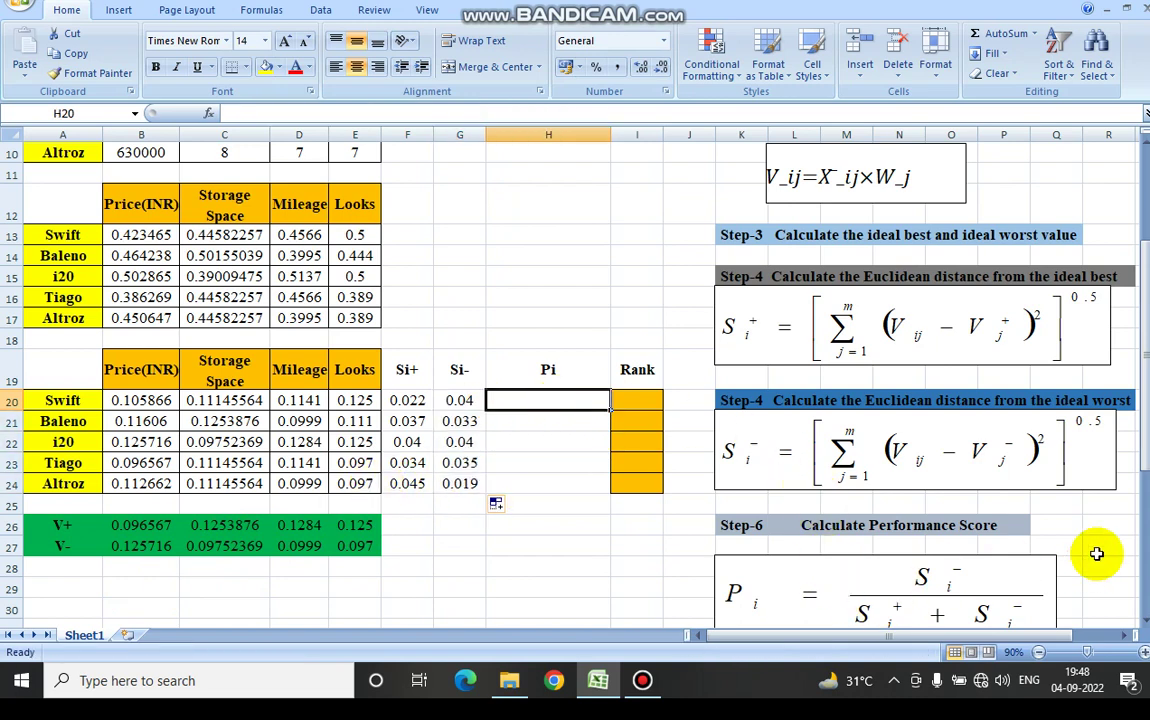
# Enter =G20/(F20+G20) in H20 and fill it down to H24 for all five cars' Pi scores.
pyautogui.moveTo(1145, 450); pyautogui.dragTo(1145, 458)
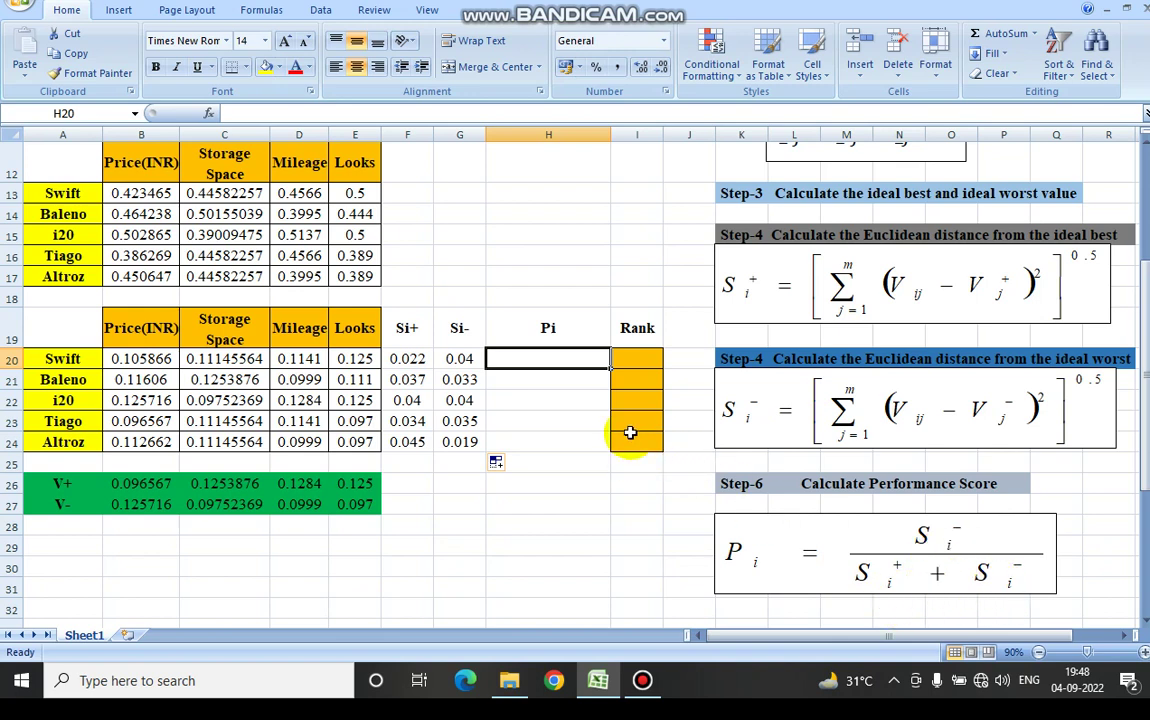
pyautogui.write('=')
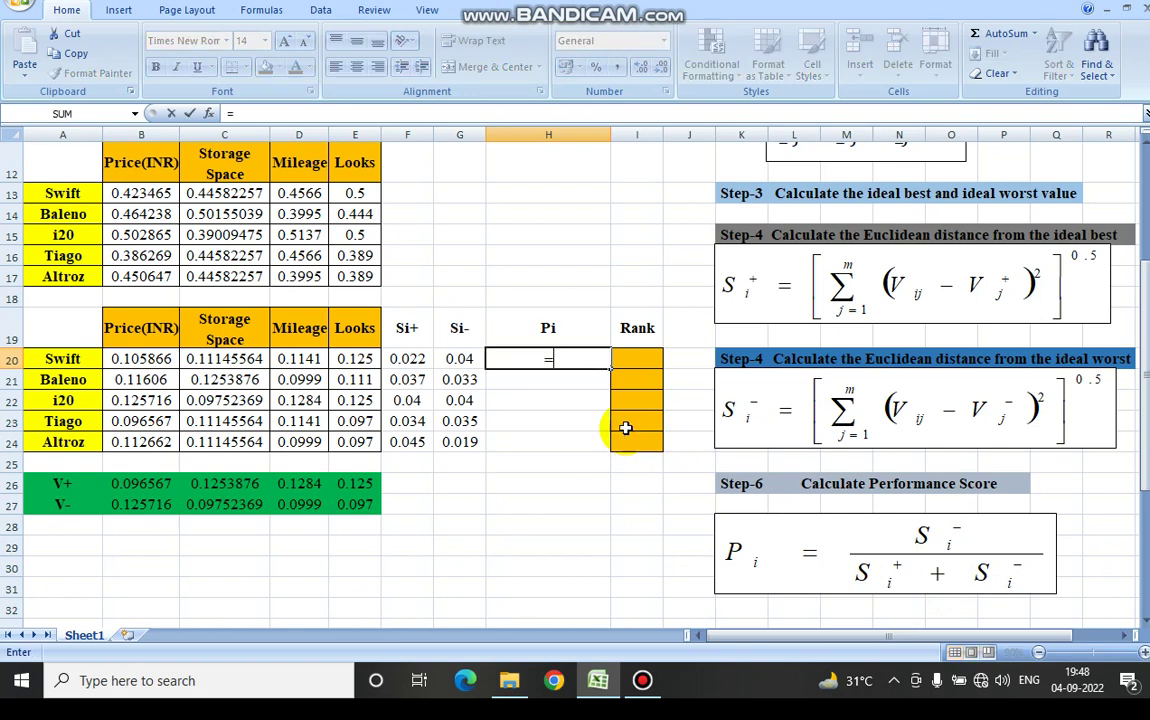
pyautogui.click(462, 358)
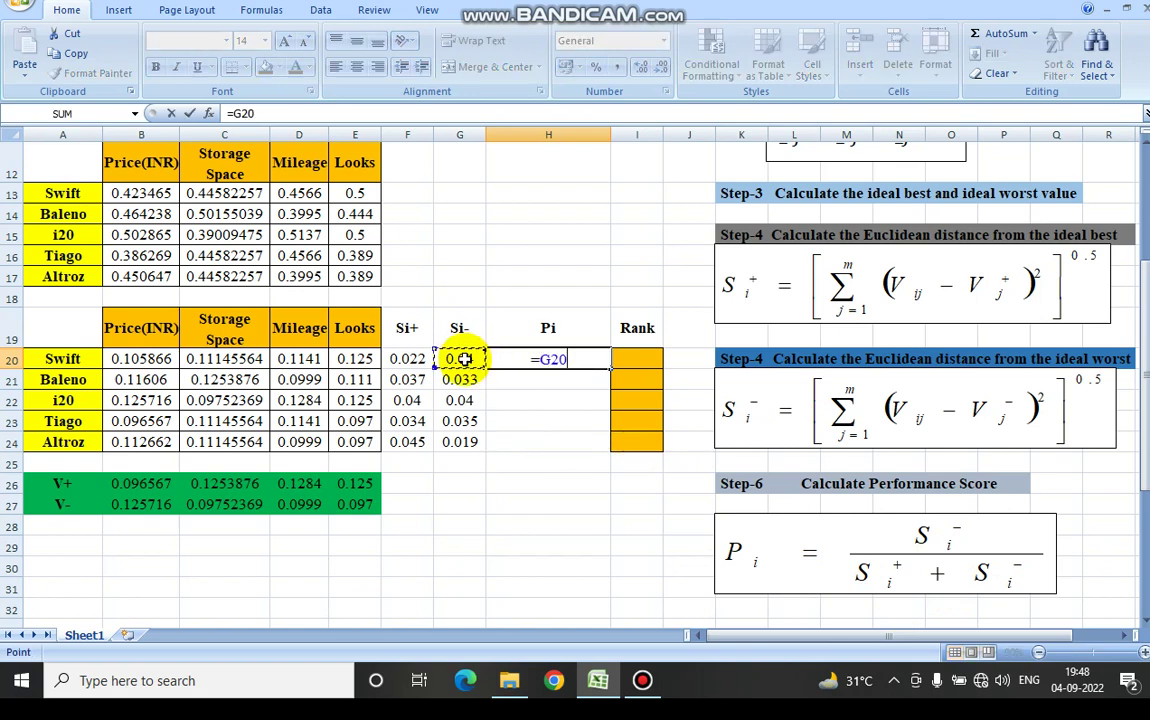
pyautogui.write('(')
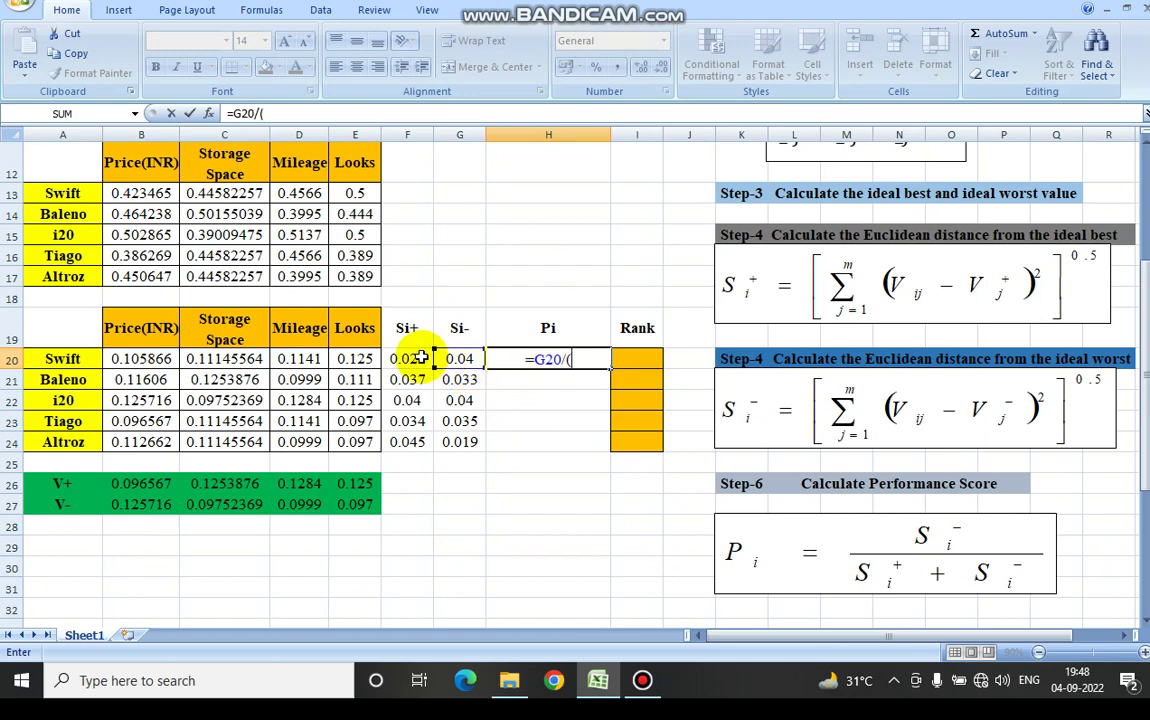
pyautogui.click(410, 358)
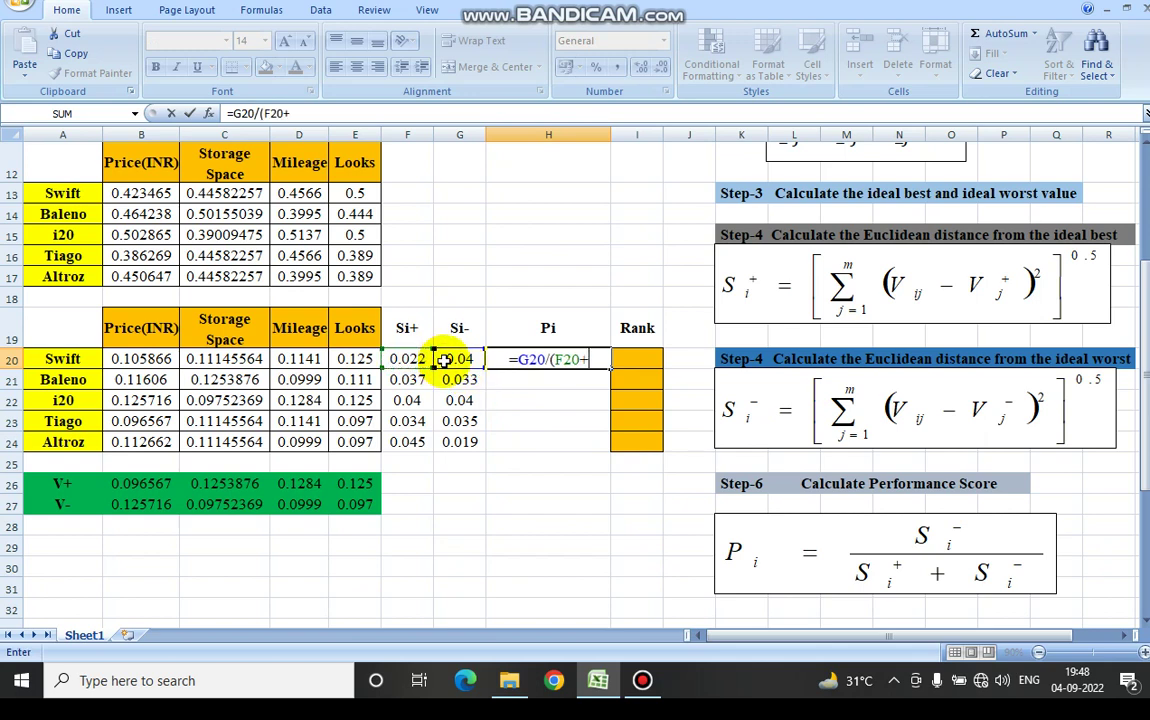
pyautogui.write('+')
pyautogui.click(465, 359)
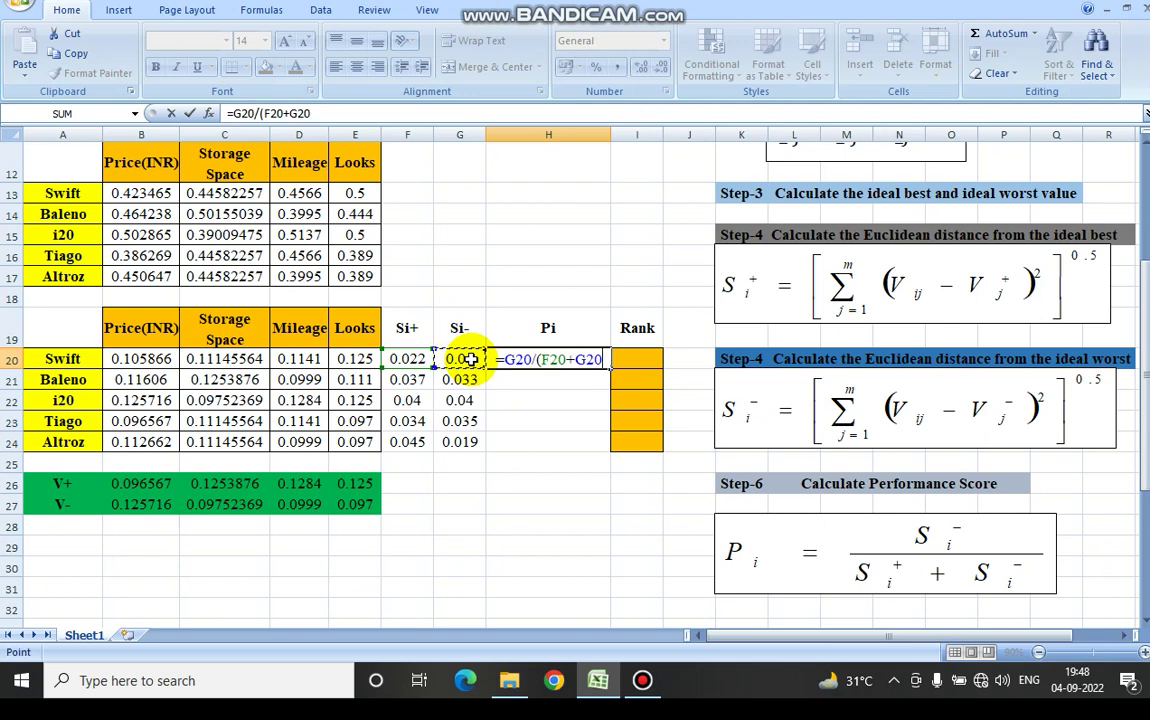
pyautogui.write(')')
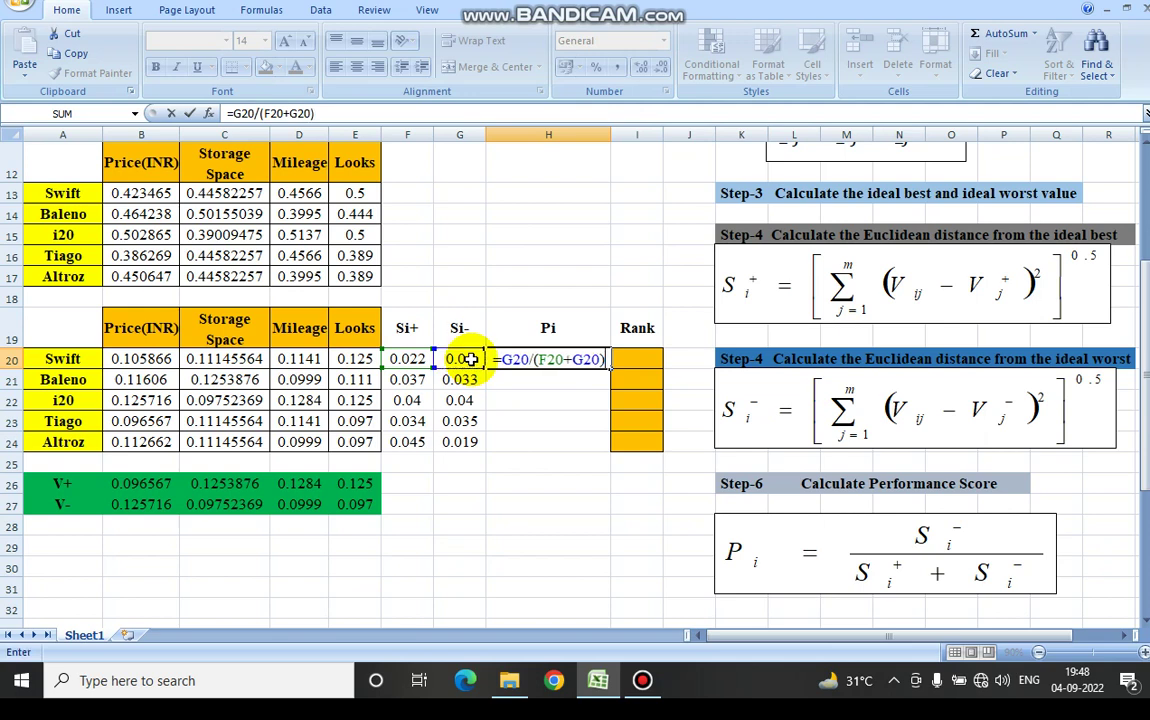
pyautogui.press('Return')
pyautogui.click(530, 359)
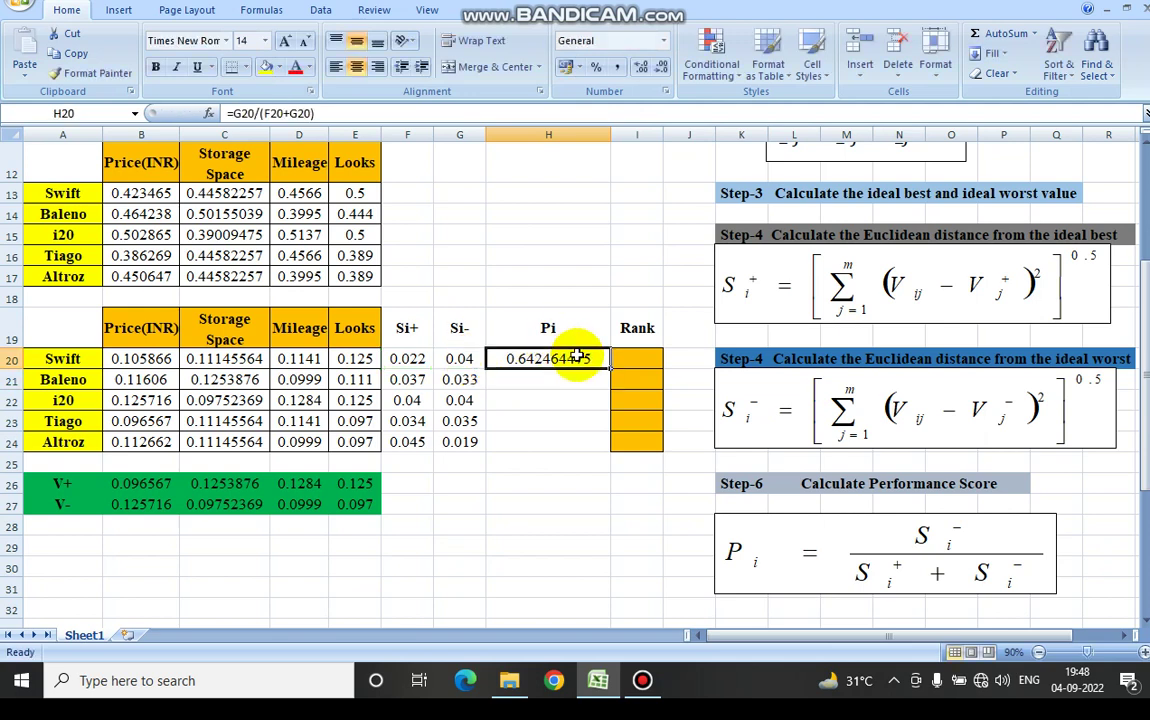
pyautogui.moveTo(611, 370); pyautogui.dragTo(596, 437)
pyautogui.click(644, 362)
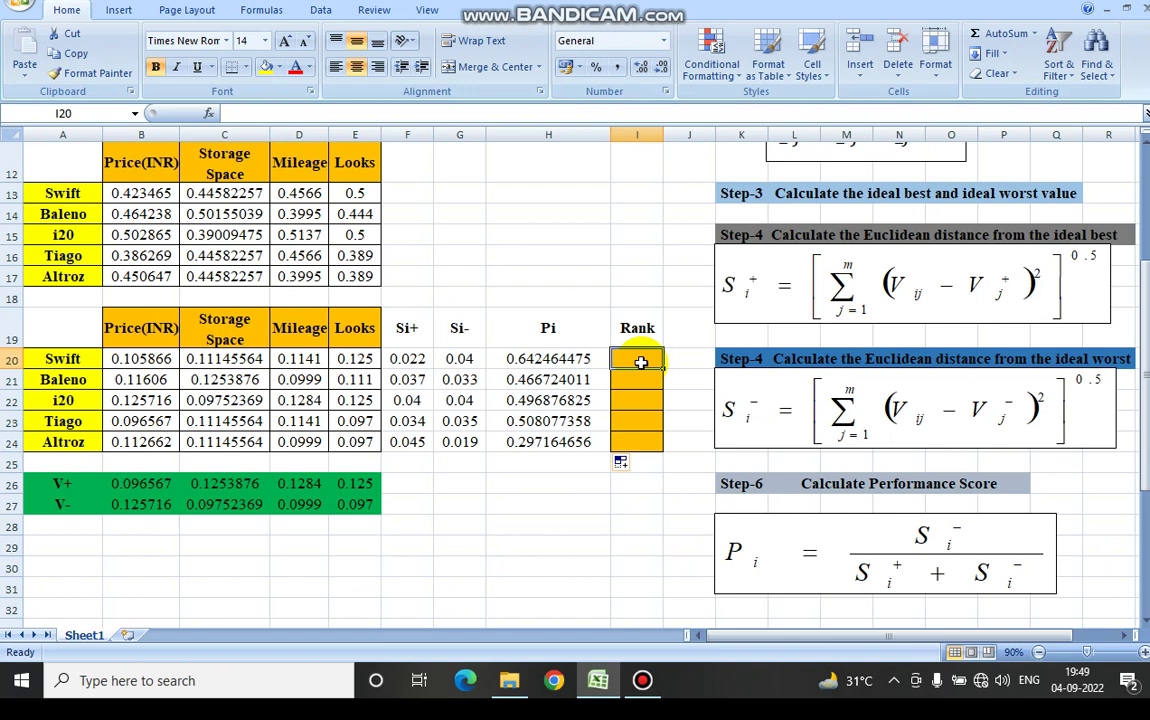
# Write =RANK(H20,H20:H24,0) in I20 to rank Swift's Pi score.
pyautogui.write('=ra')
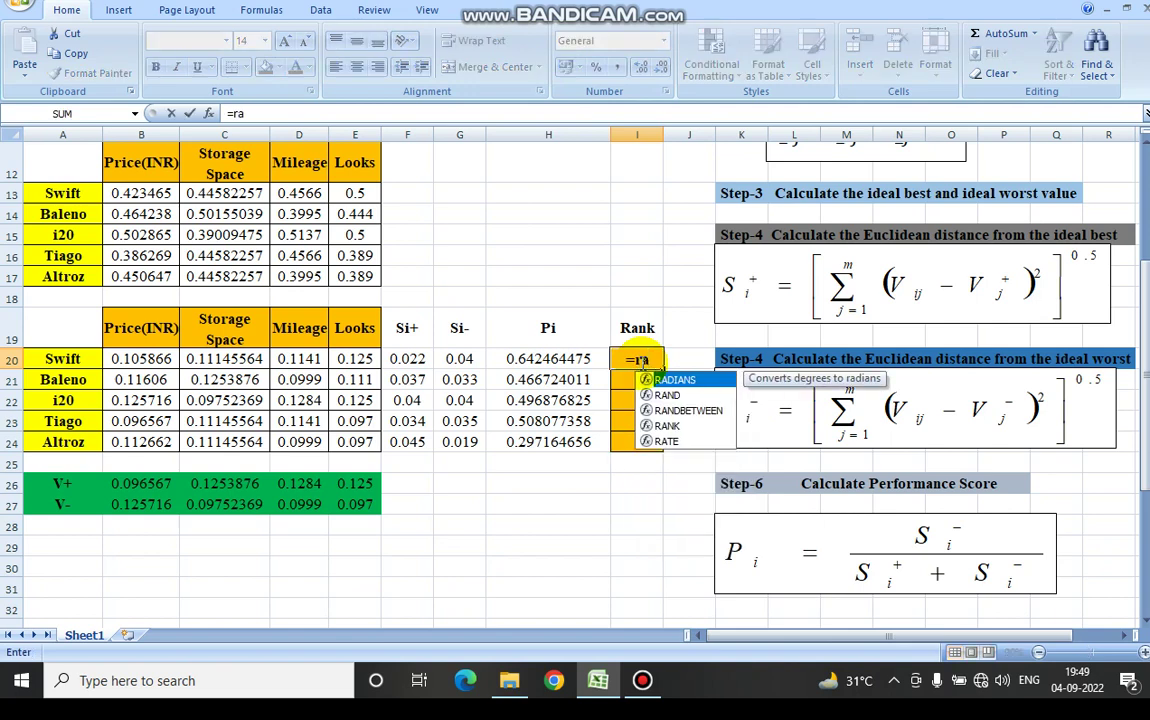
pyautogui.write('nk(')
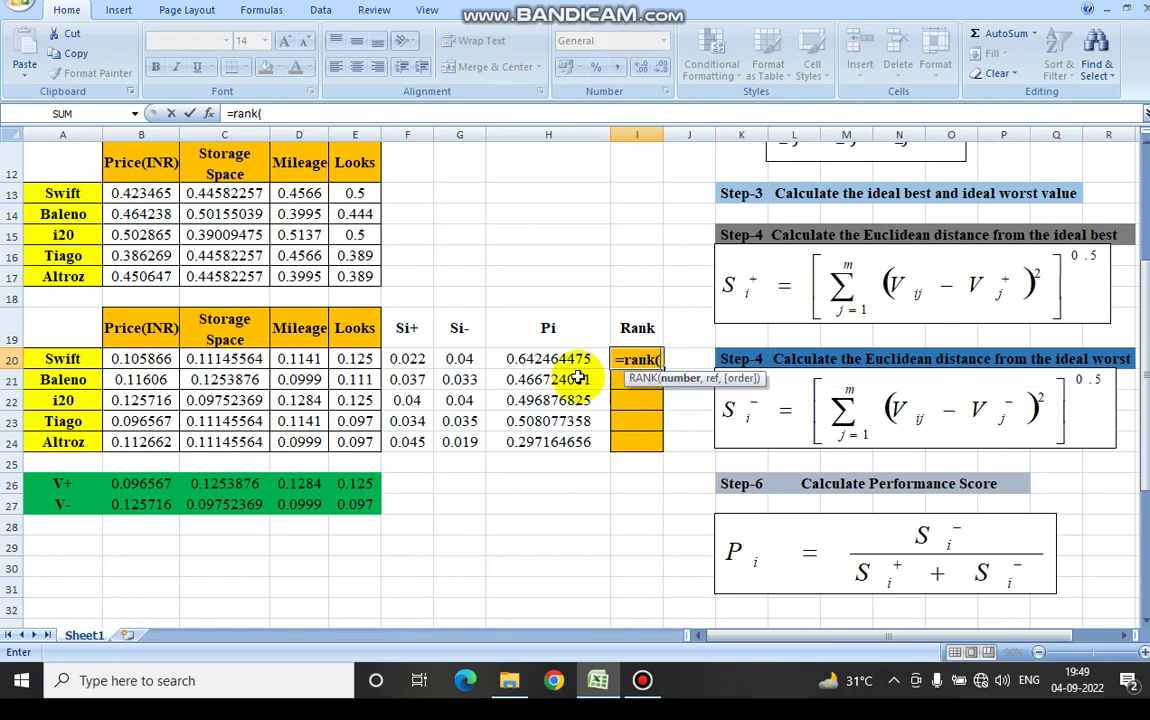
pyautogui.click(560, 362)
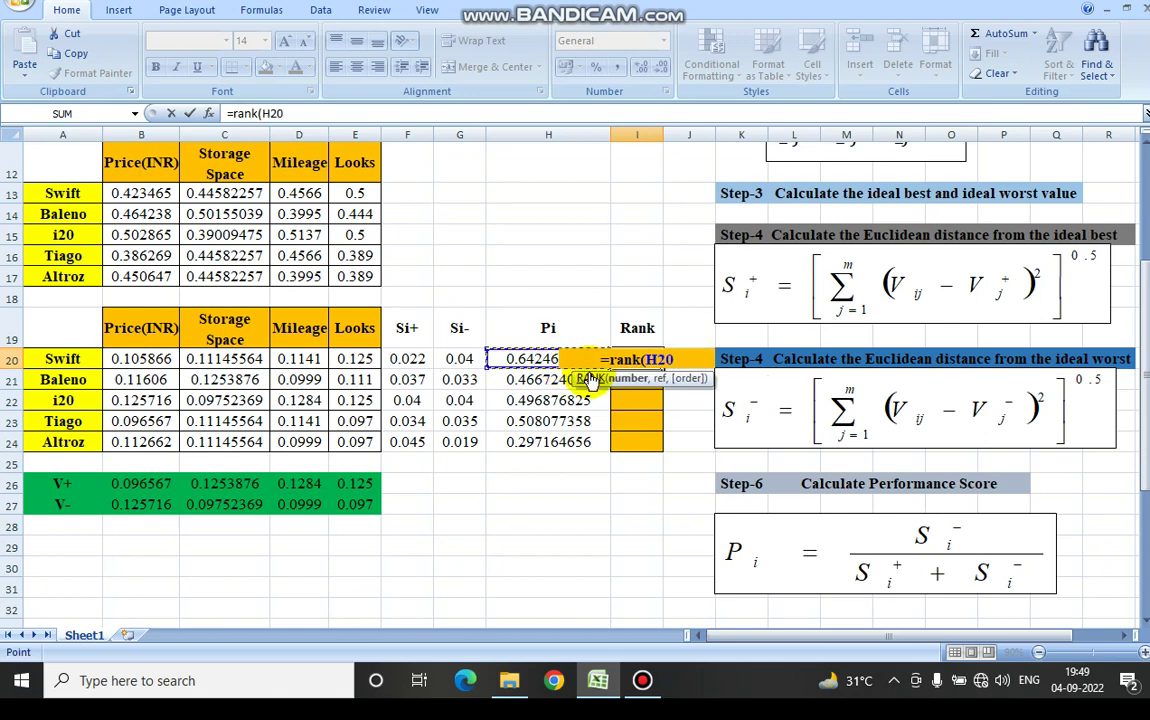
pyautogui.write(',')
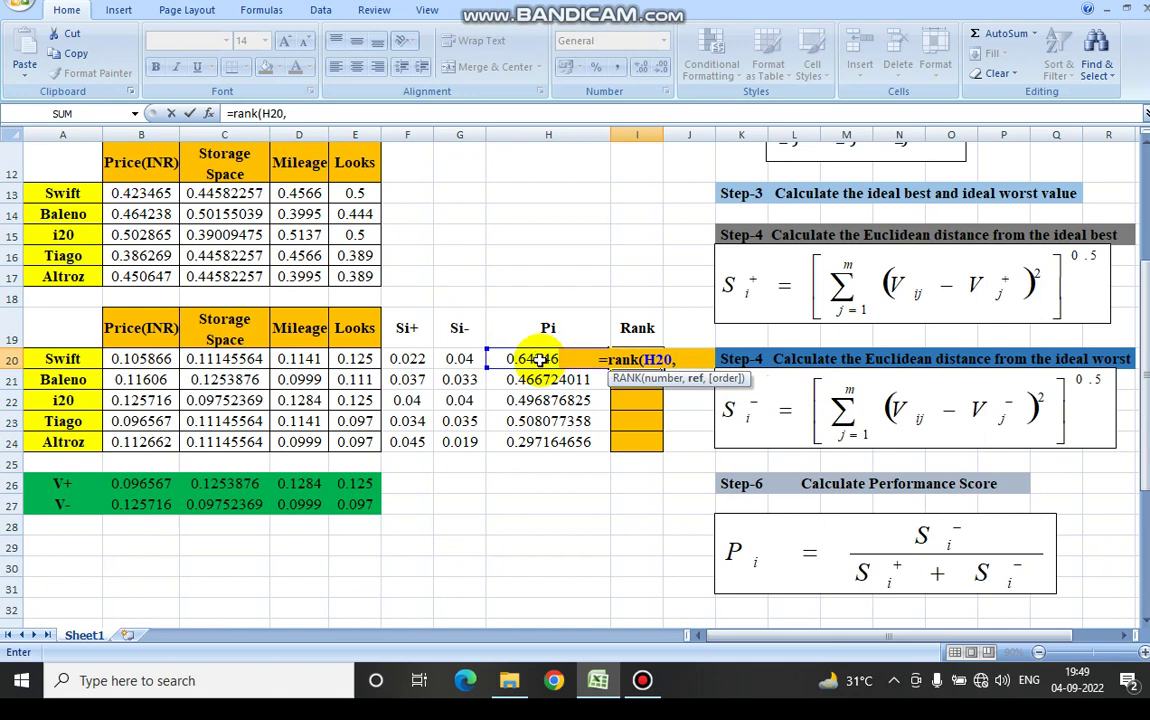
pyautogui.moveTo(543, 366); pyautogui.dragTo(549, 442)
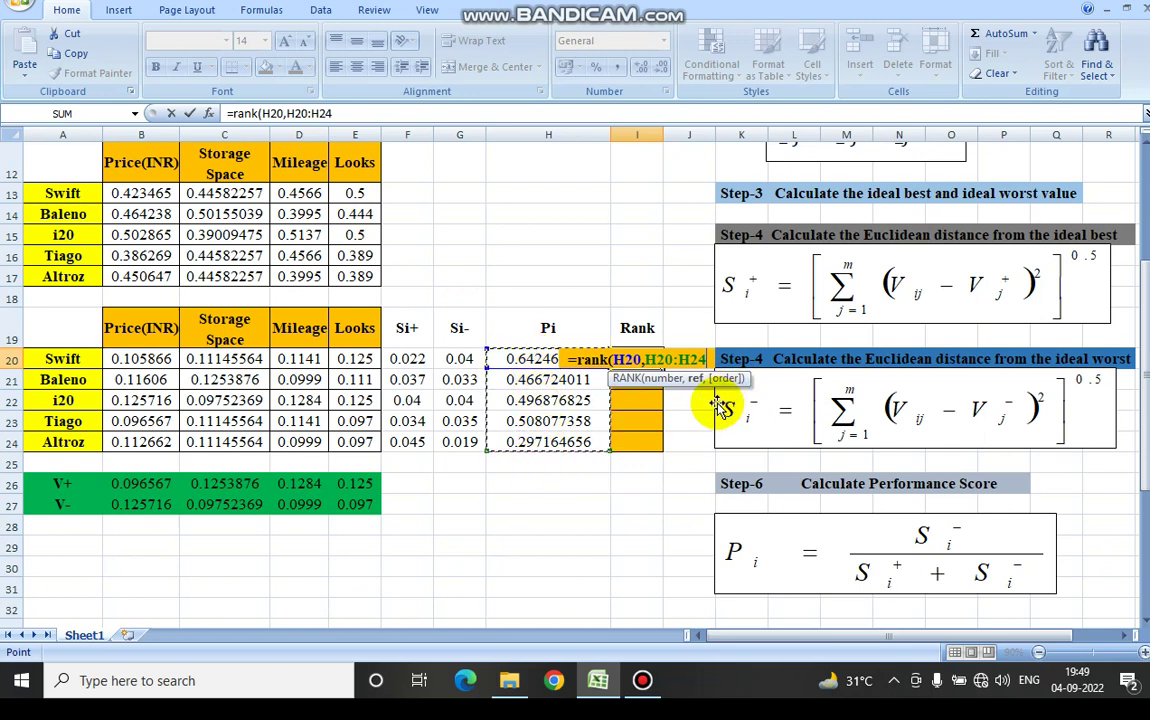
pyautogui.write(',')
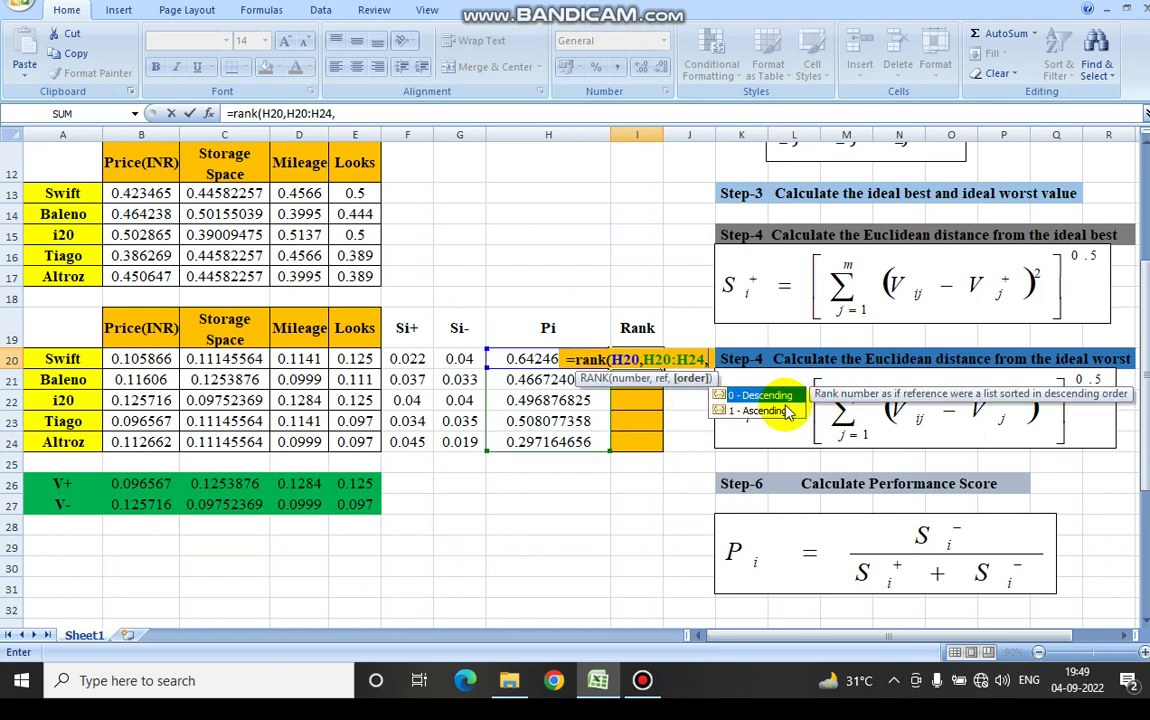
pyautogui.write('0')
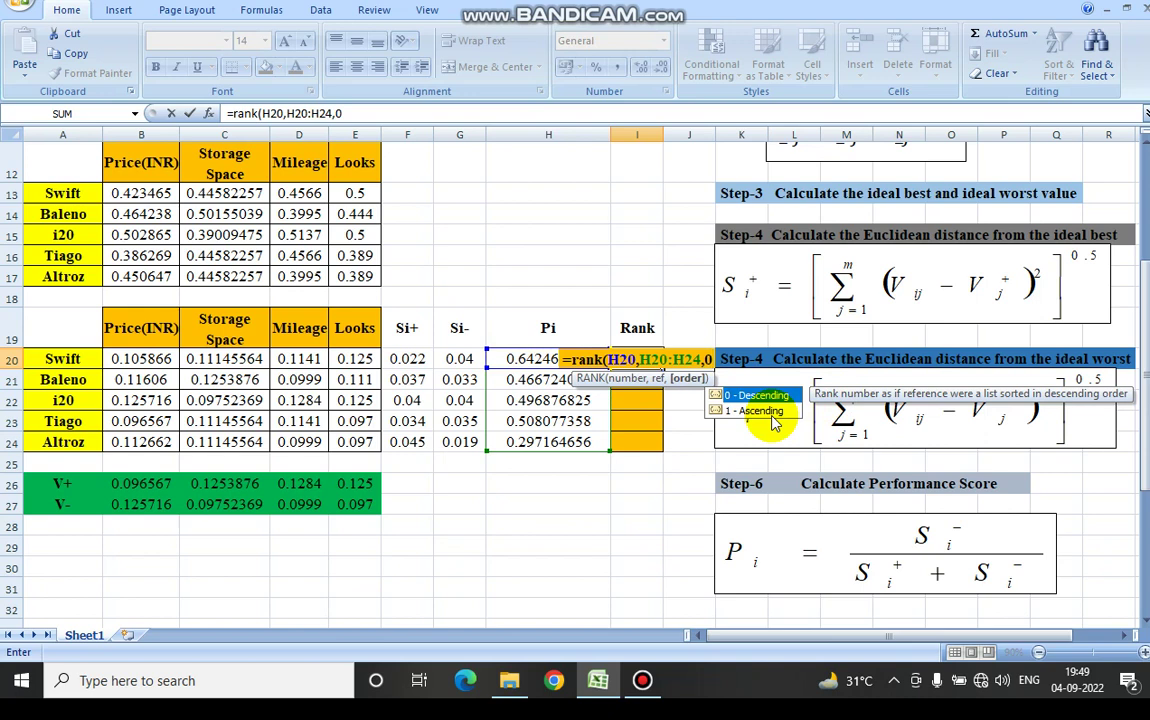
pyautogui.write(')')
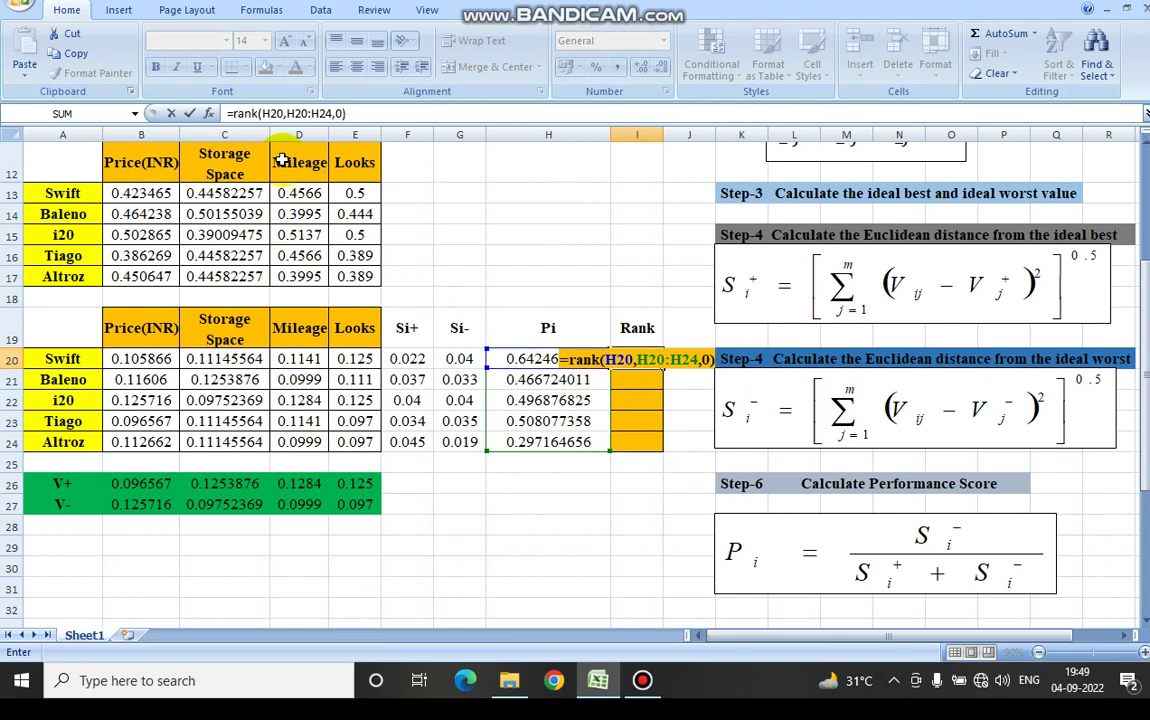
# Lock the range as $H$20:$H$24 and fill the rank down to I24, giving 1, 4, 3, 2, 5.
pyautogui.click(290, 114)
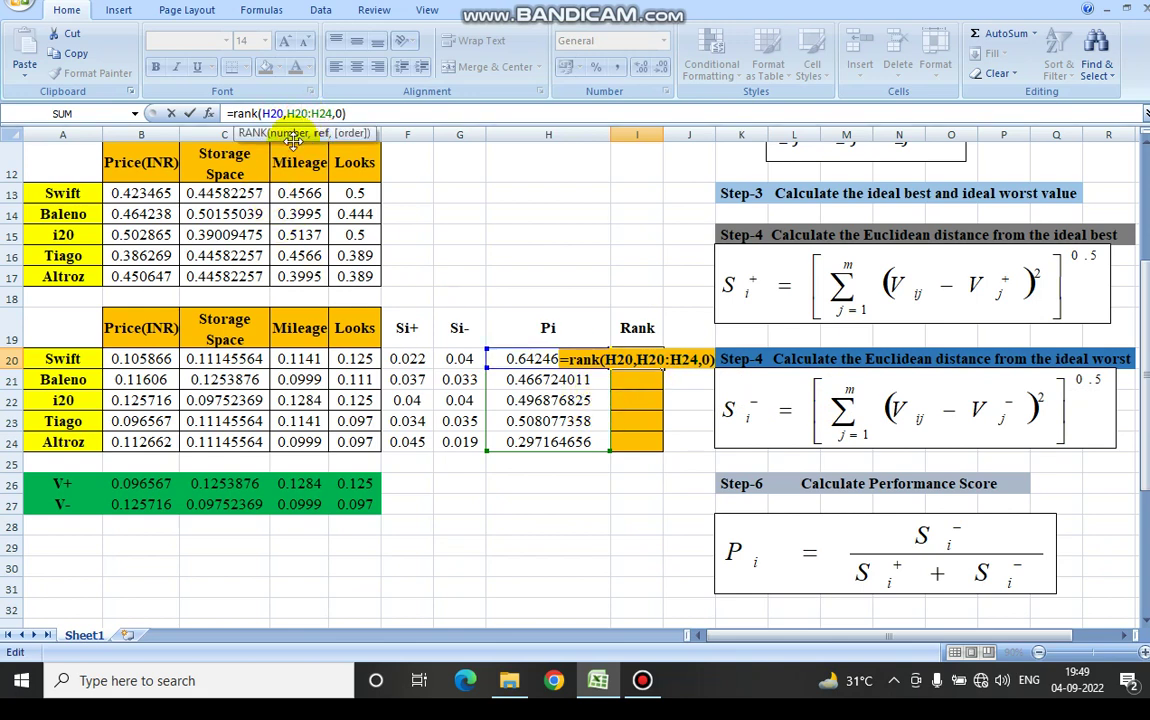
pyautogui.press('F4')
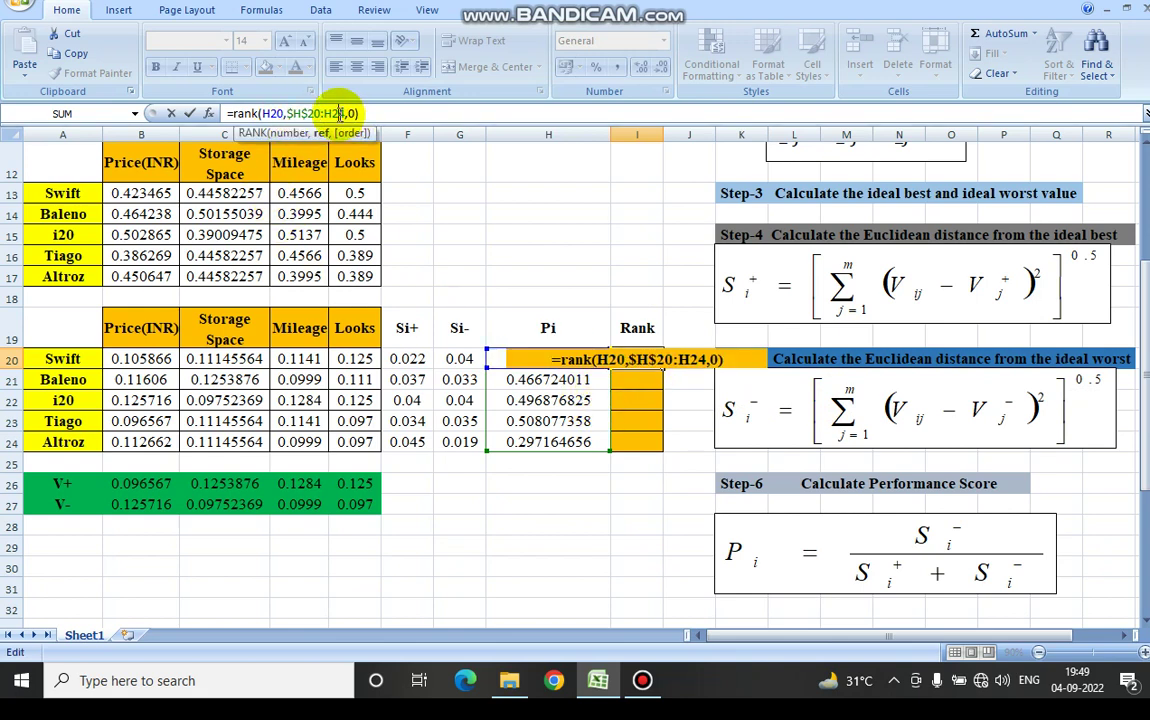
pyautogui.click(340, 114)
pyautogui.press('F4')
pyautogui.press('Return')
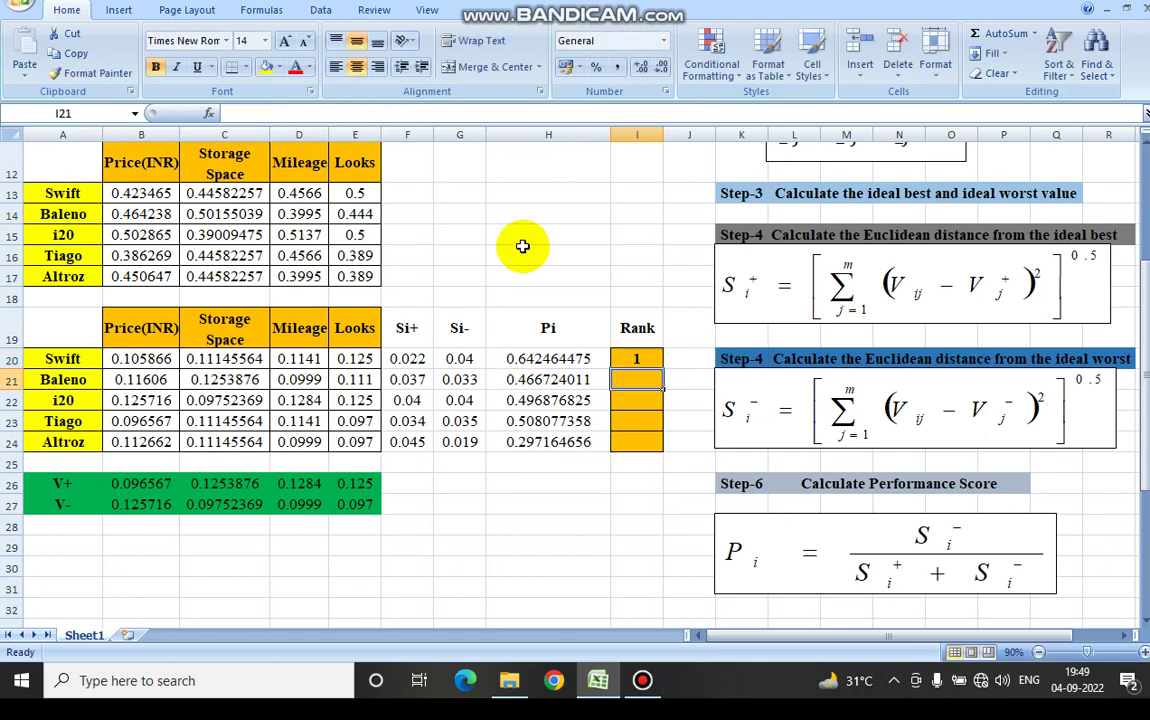
pyautogui.moveTo(663, 370); pyautogui.dragTo(662, 446)
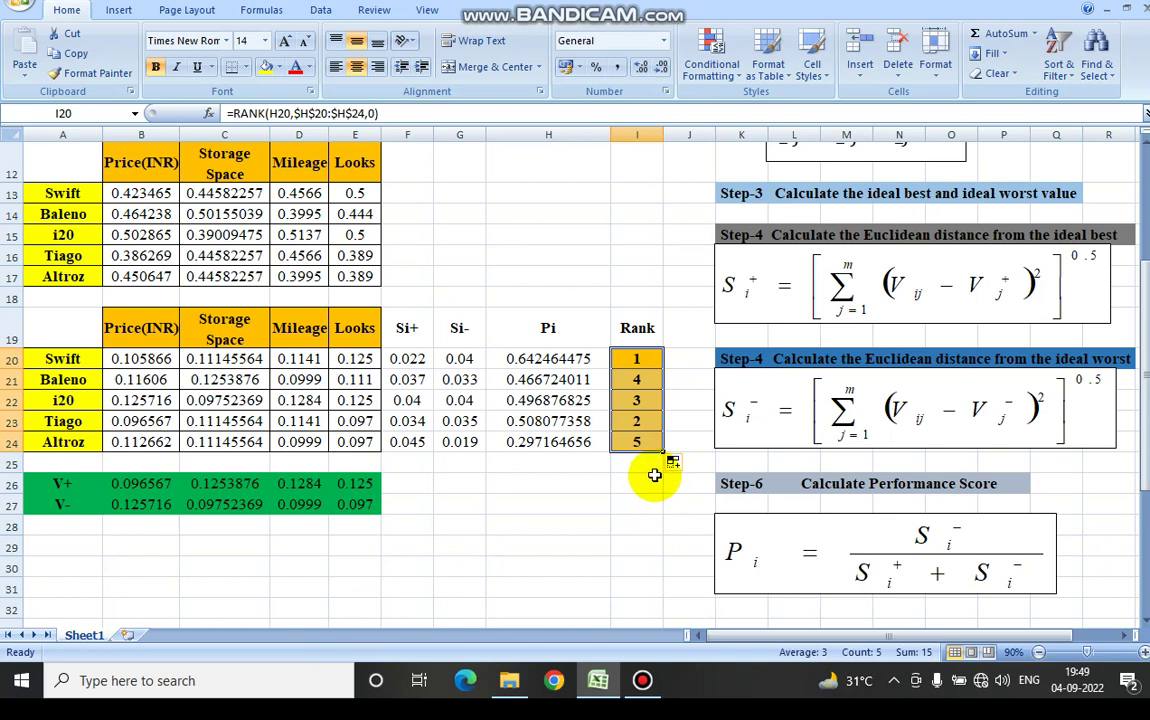